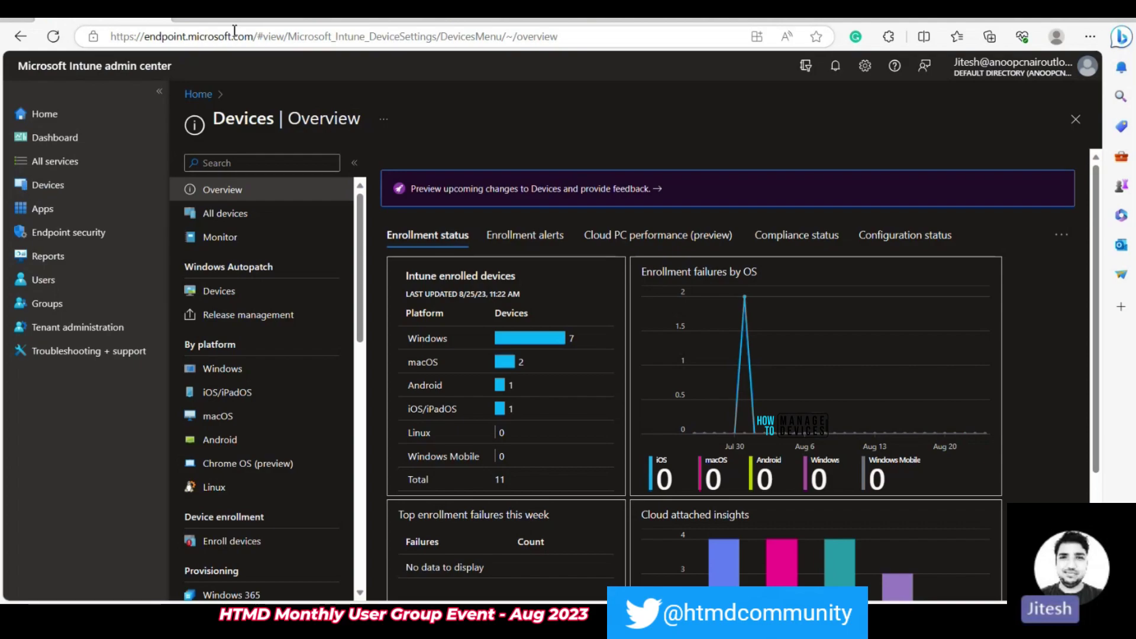
Step: Open the tenant status details in Tenant administration and check the service release
click(248, 35)
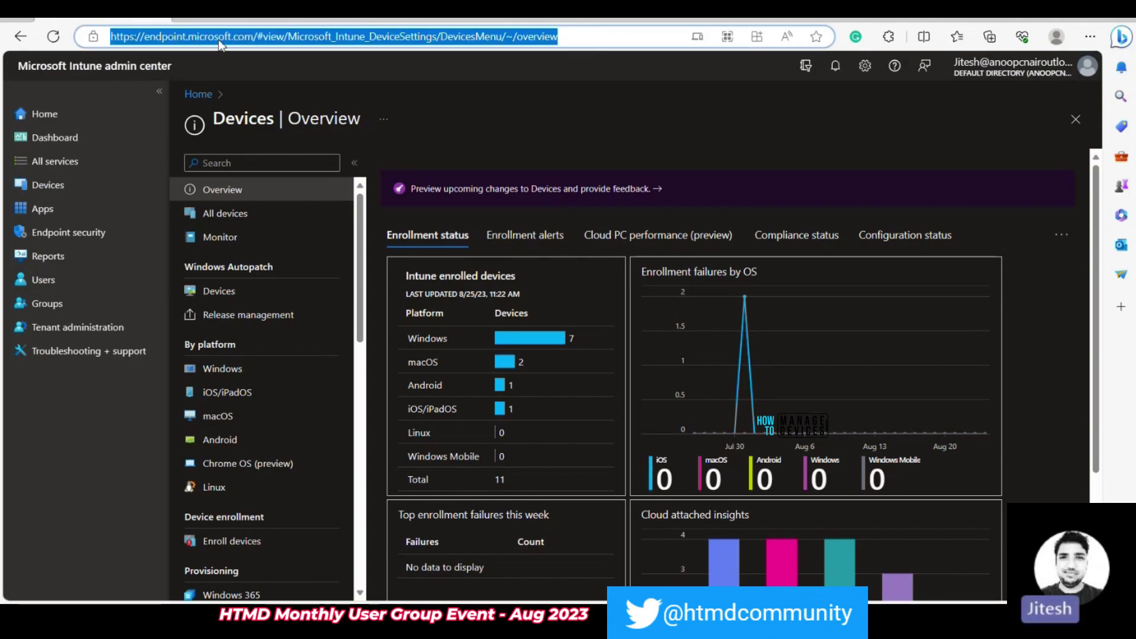
click(69, 339)
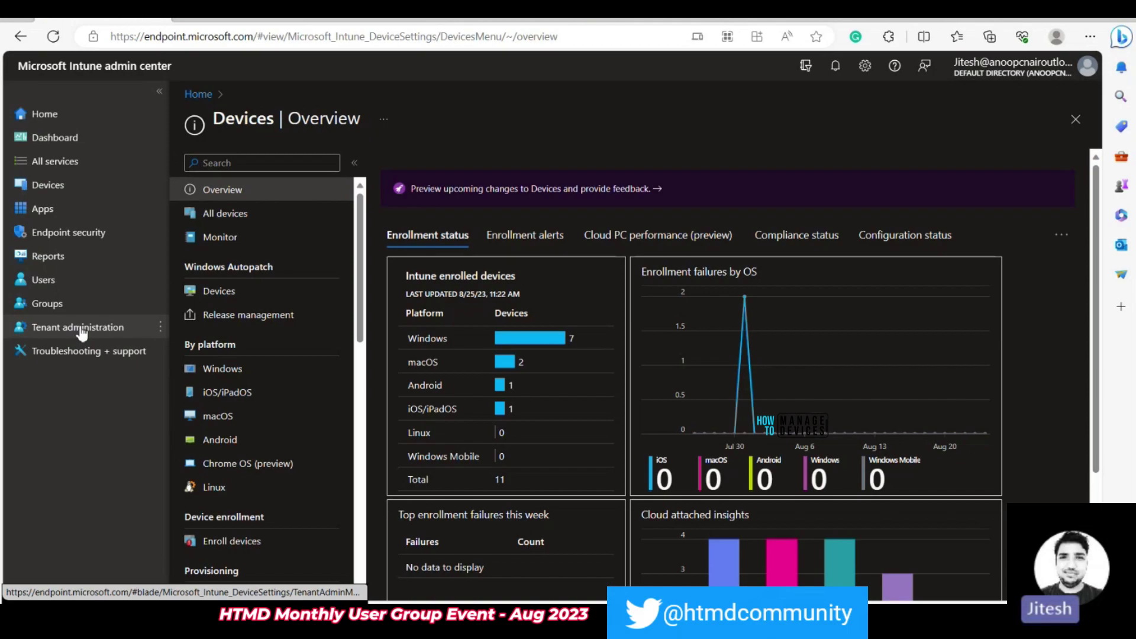
click(81, 332)
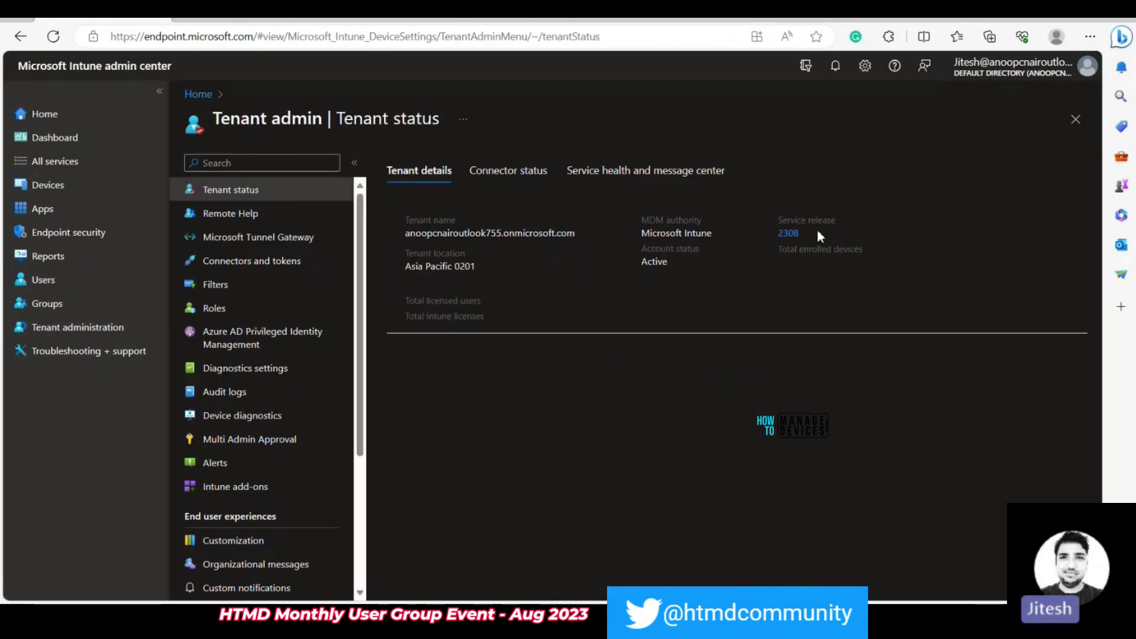
triple_click(827, 224)
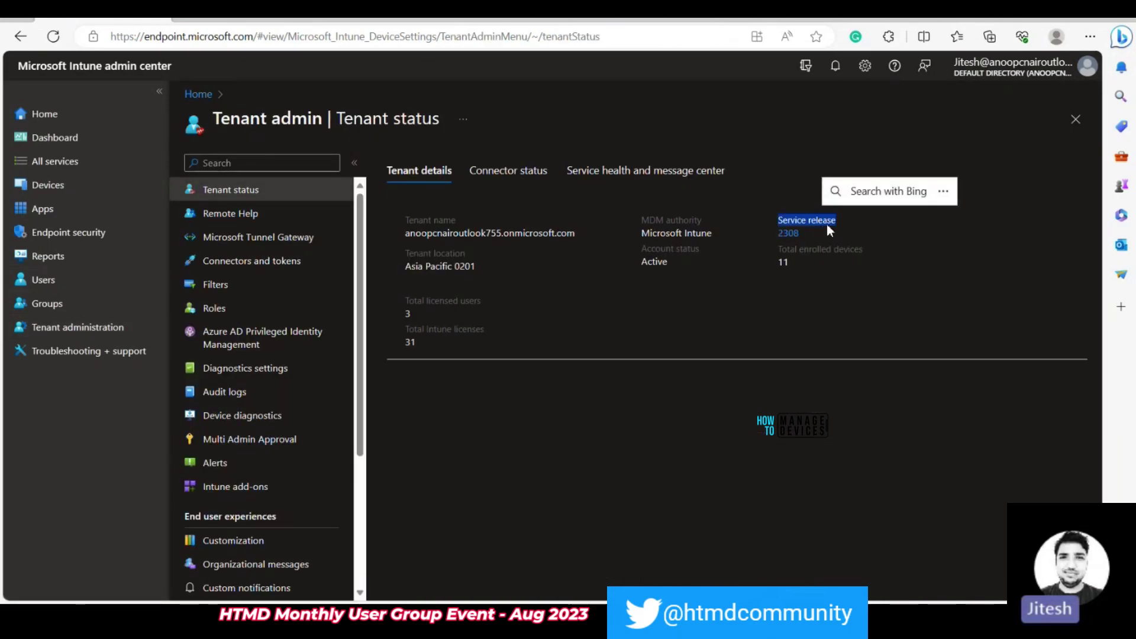
click(802, 229)
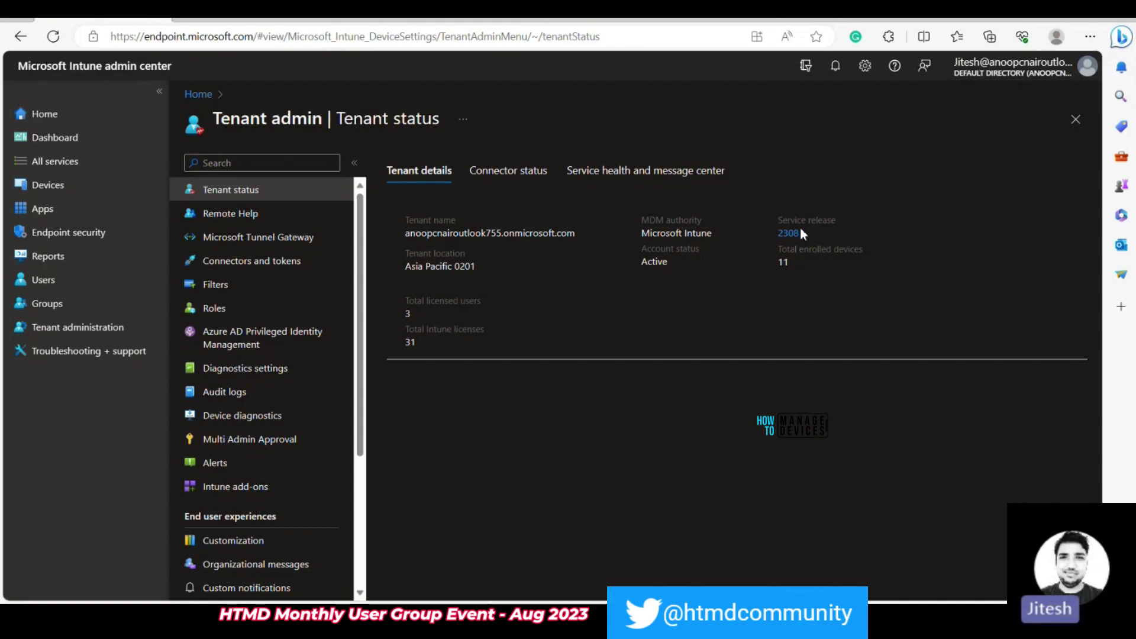
Step: Open the properties of the 7-Zip 19.00 Win32 app from the Windows apps list
click(73, 208)
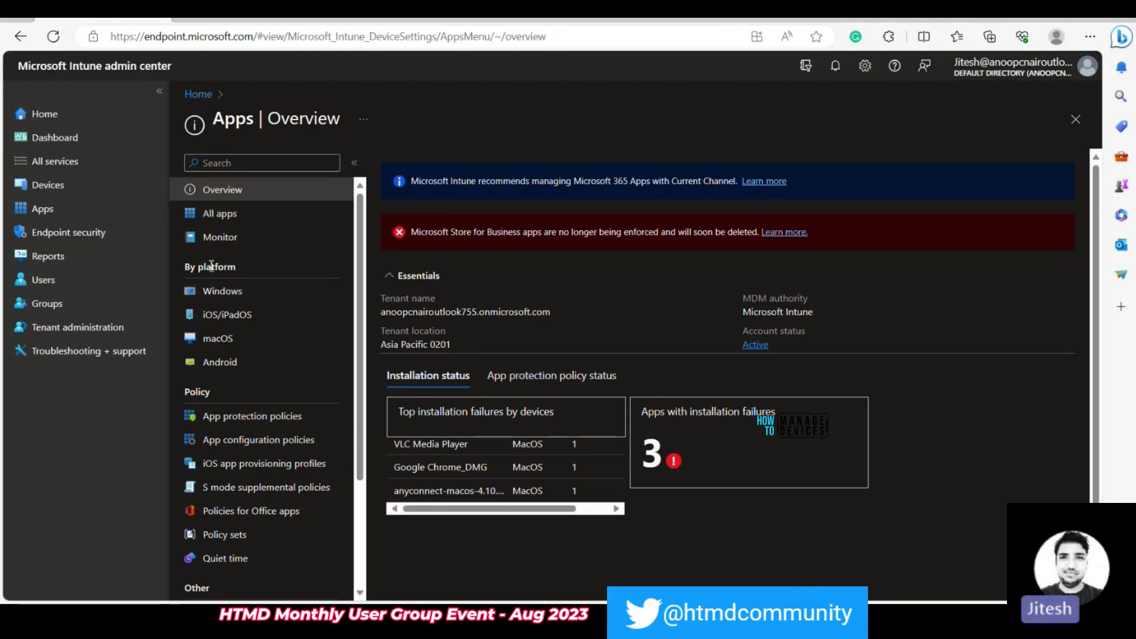
click(226, 292)
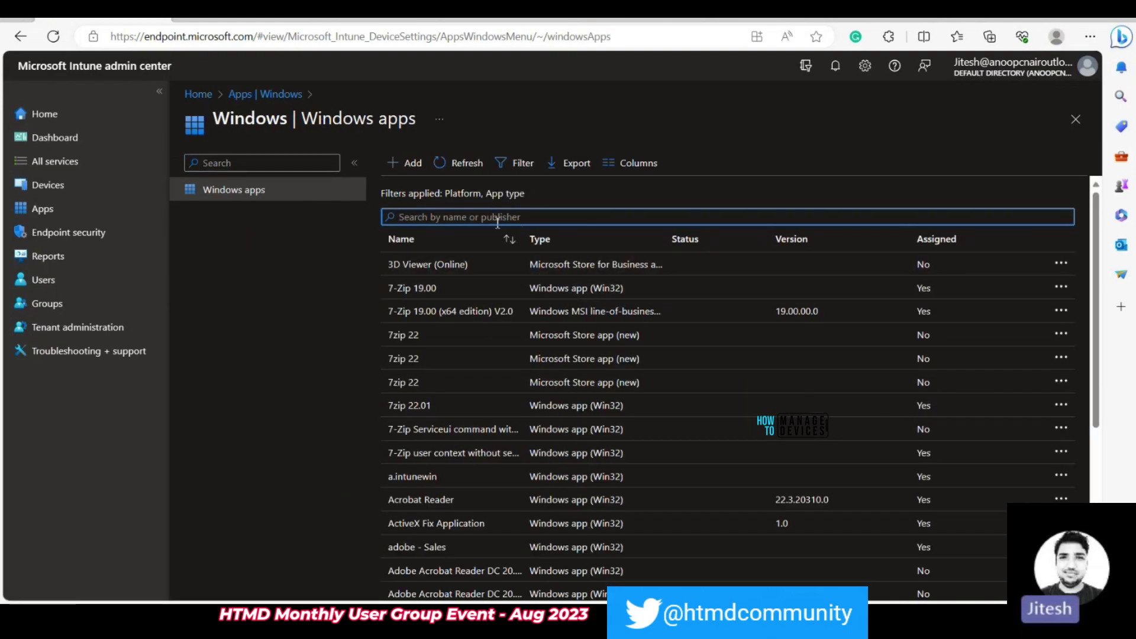
scroll(515, 308, down, 4)
scroll(519, 295, up, 4)
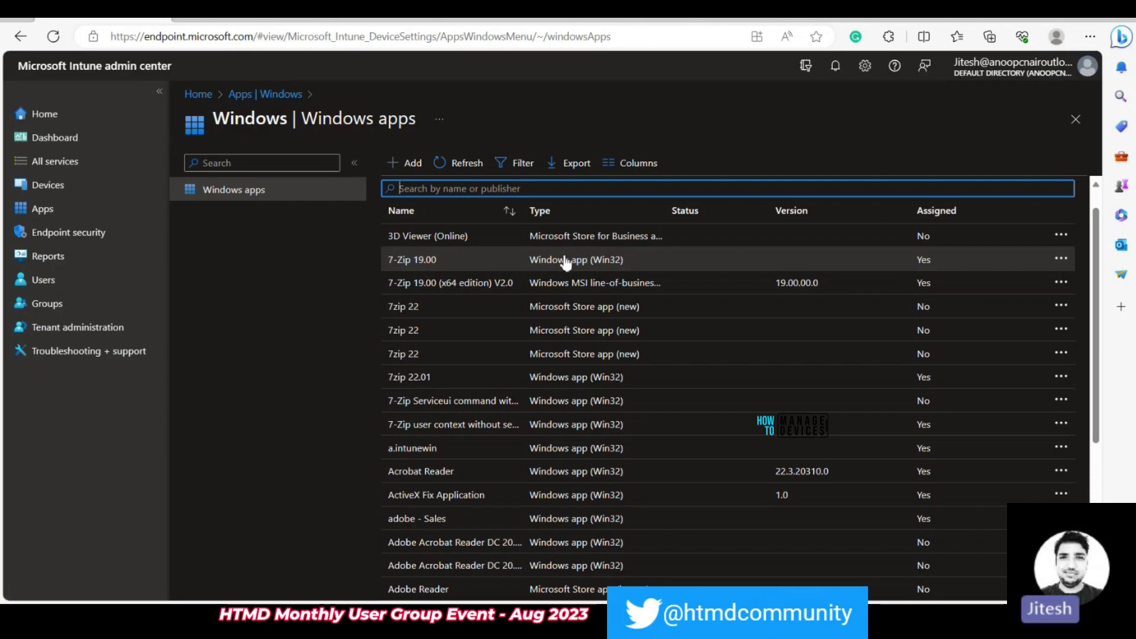
click(599, 260)
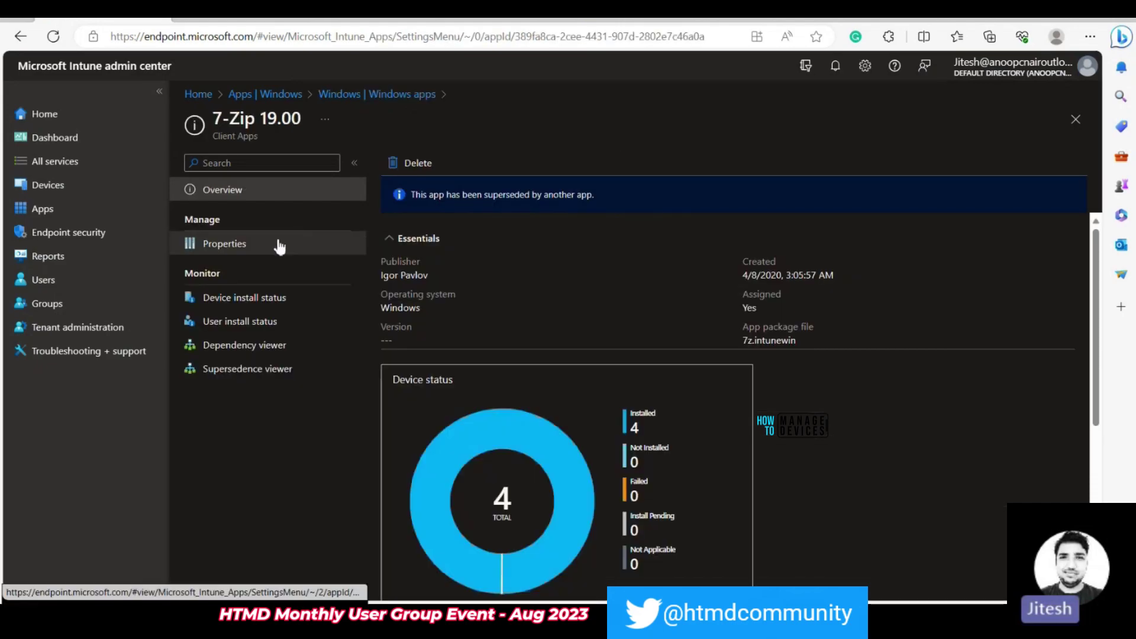
click(279, 246)
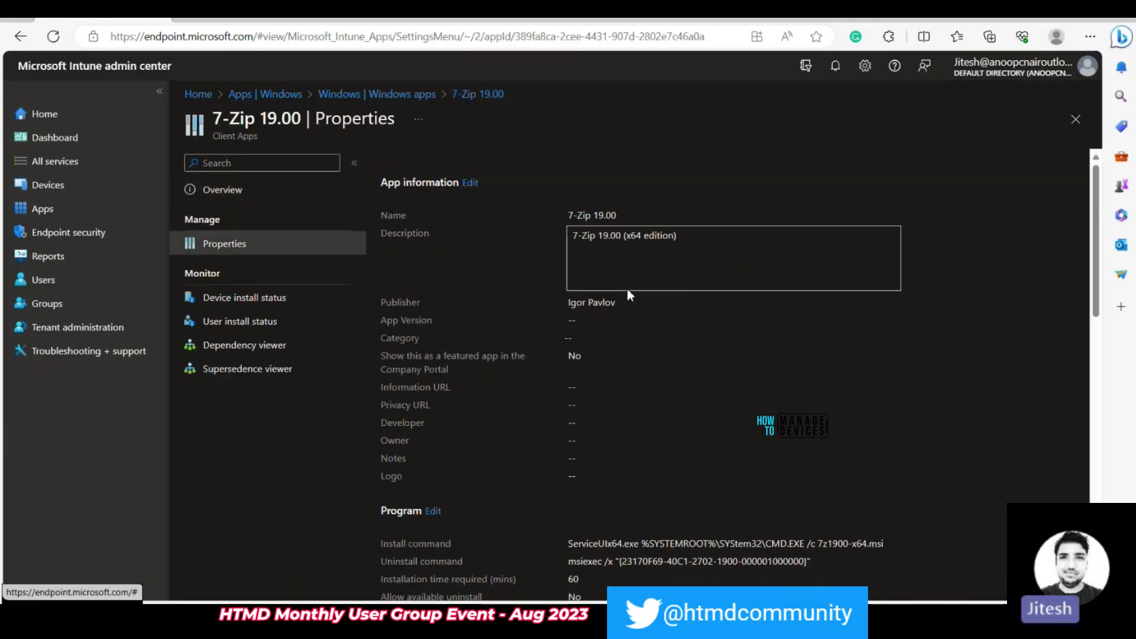
Step: Open the app's Program settings for editing, examine the Installation time required (mins) setting, and return to the Windows apps list without saving
scroll(487, 254, down, 3)
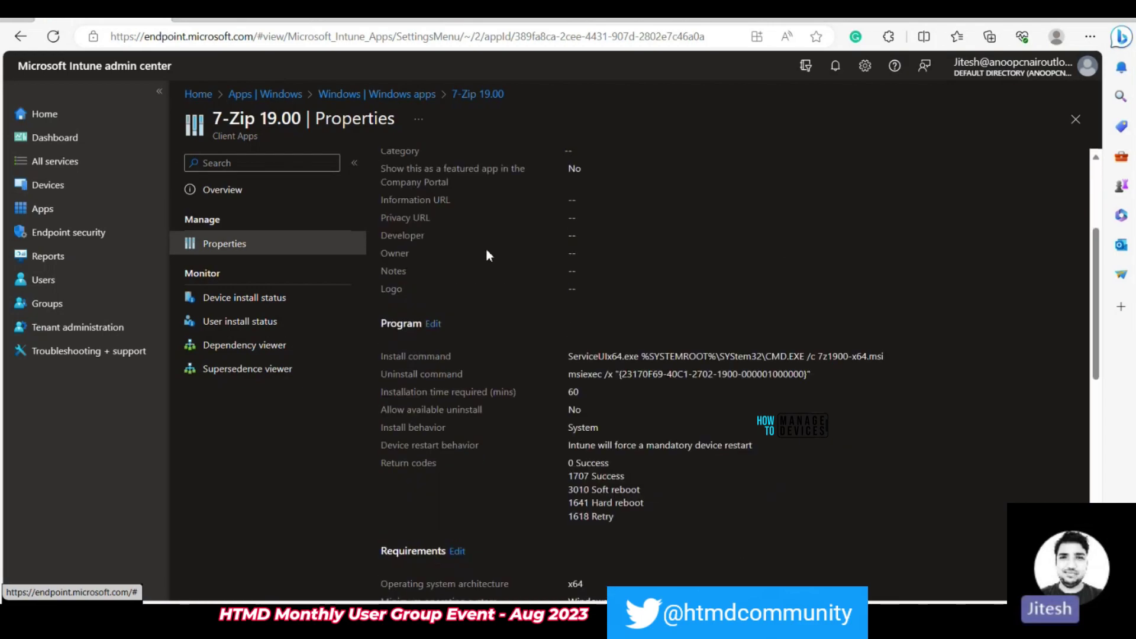
scroll(487, 255, down, 1)
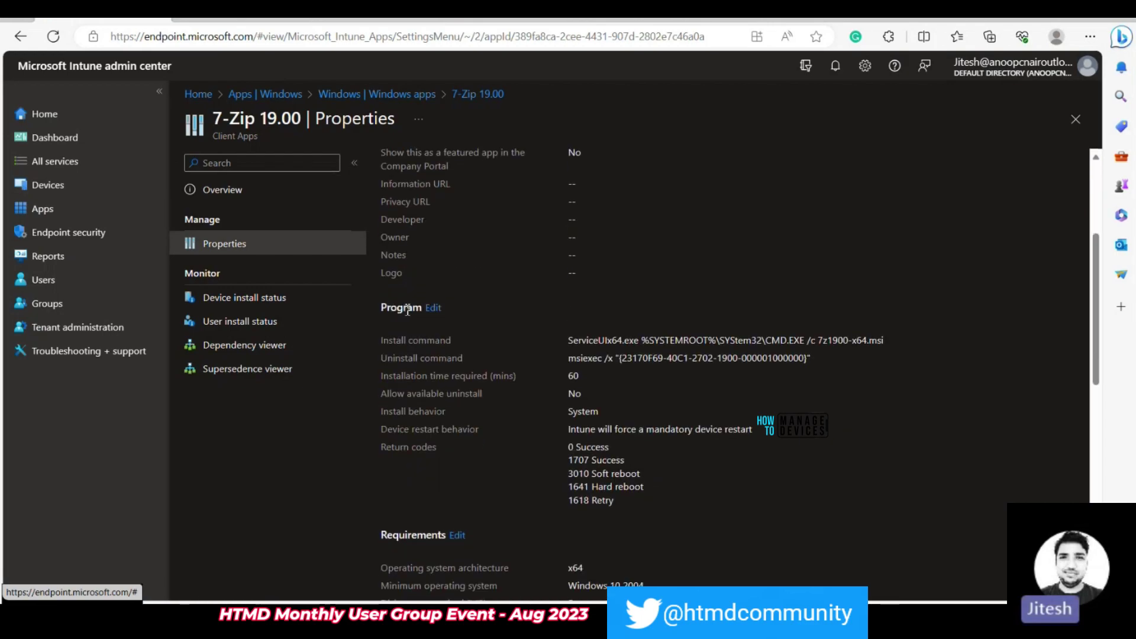
click(439, 308)
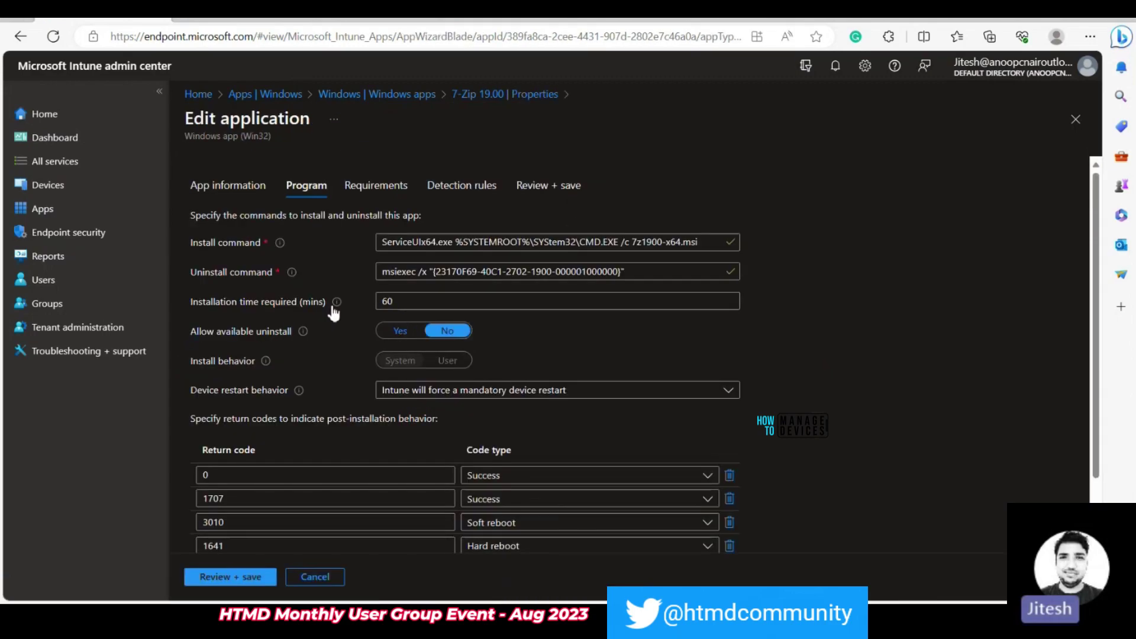
drag(190, 303, 328, 314)
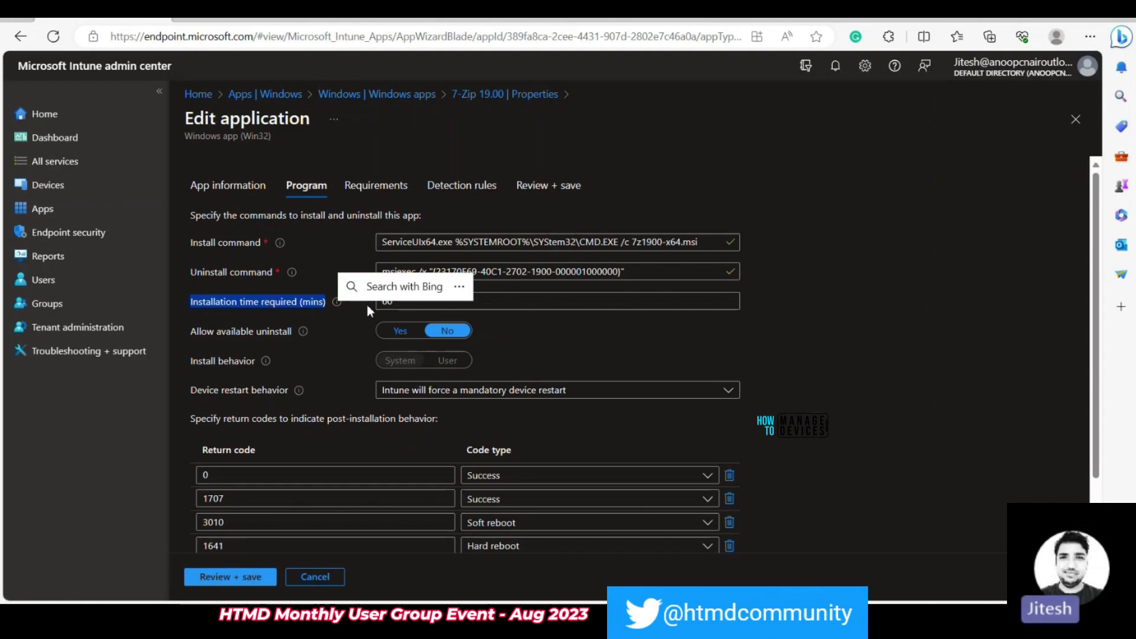
click(408, 302)
drag(414, 302, 382, 302)
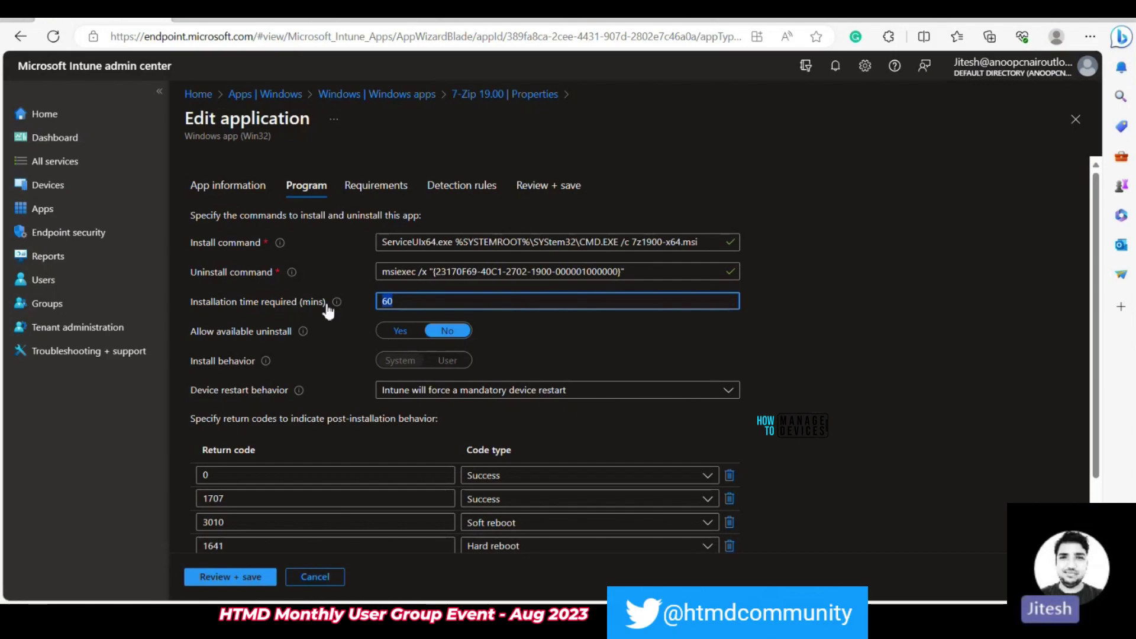
mouse_move(337, 304)
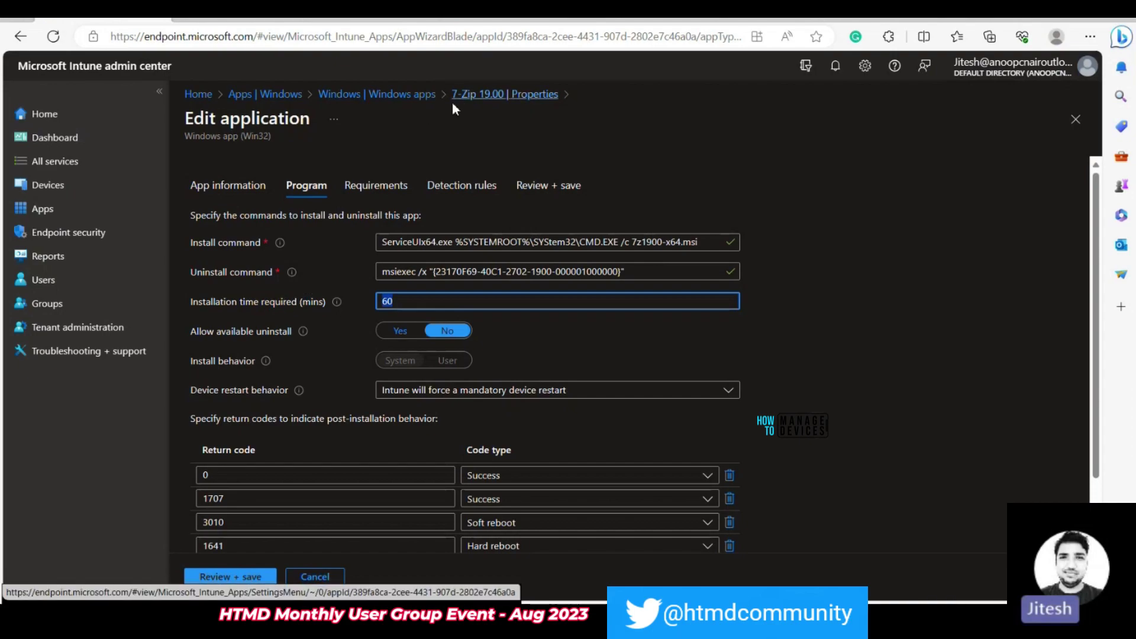
click(422, 95)
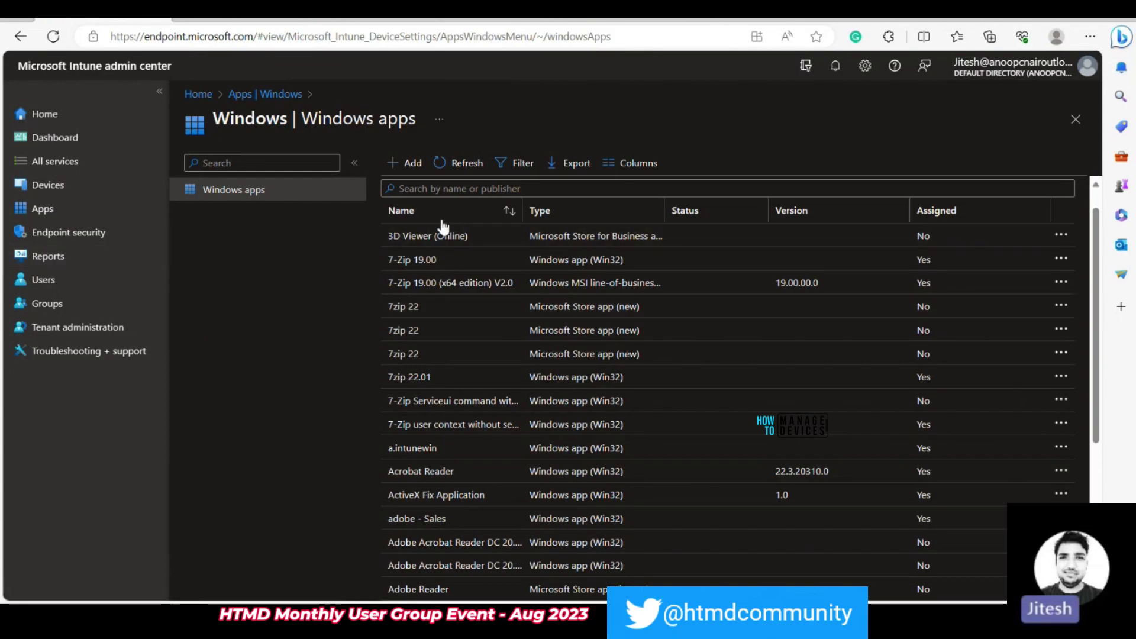
Step: Start an Endpoint security antivirus policy for Windows 10, Windows 11, and Windows Server with the Defender Update controls profile, up to its configuration settings
click(82, 235)
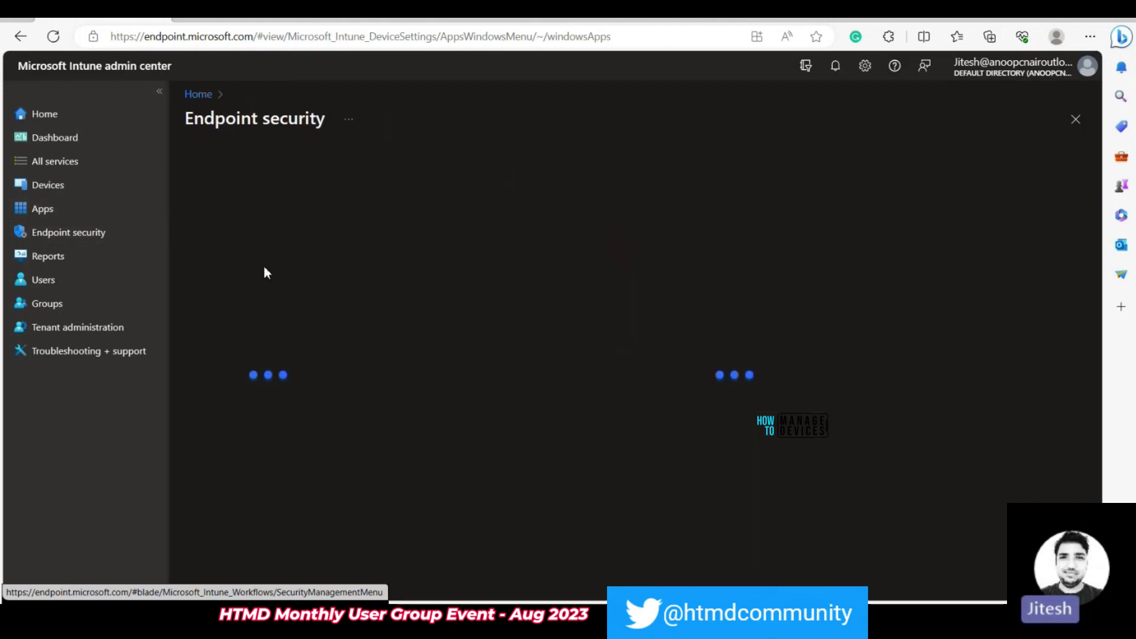
click(223, 341)
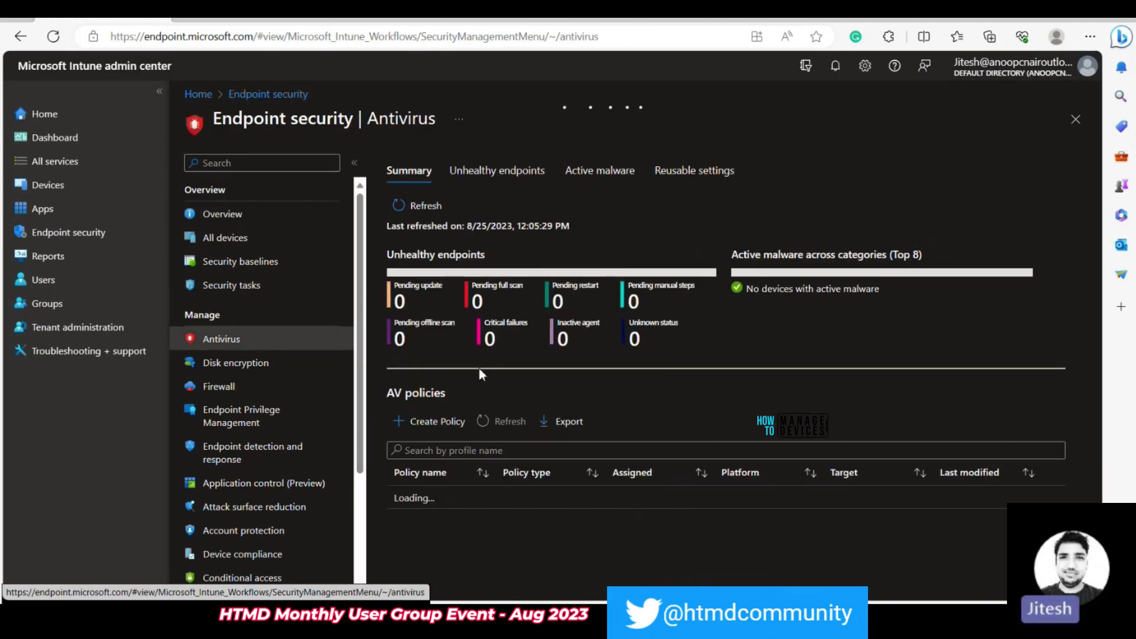
click(435, 424)
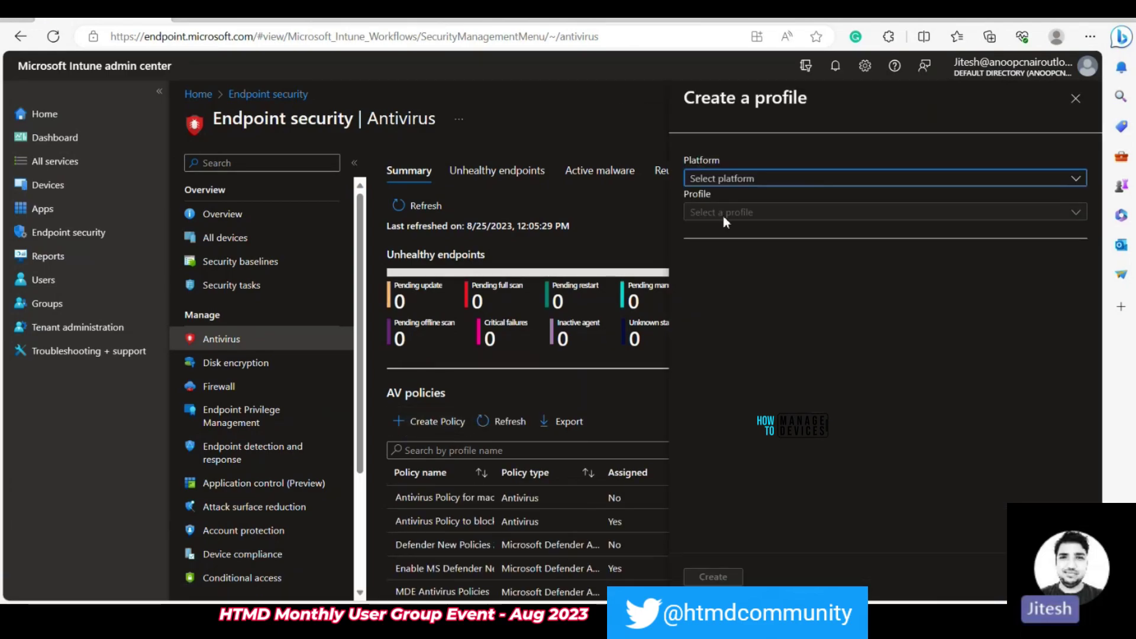
click(747, 180)
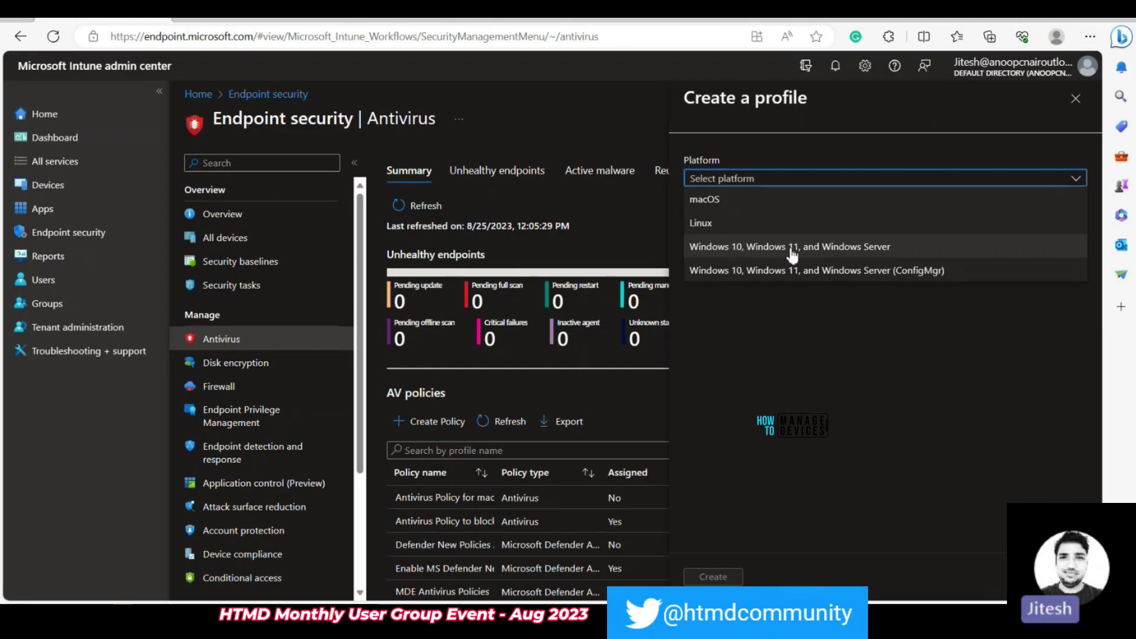
click(811, 255)
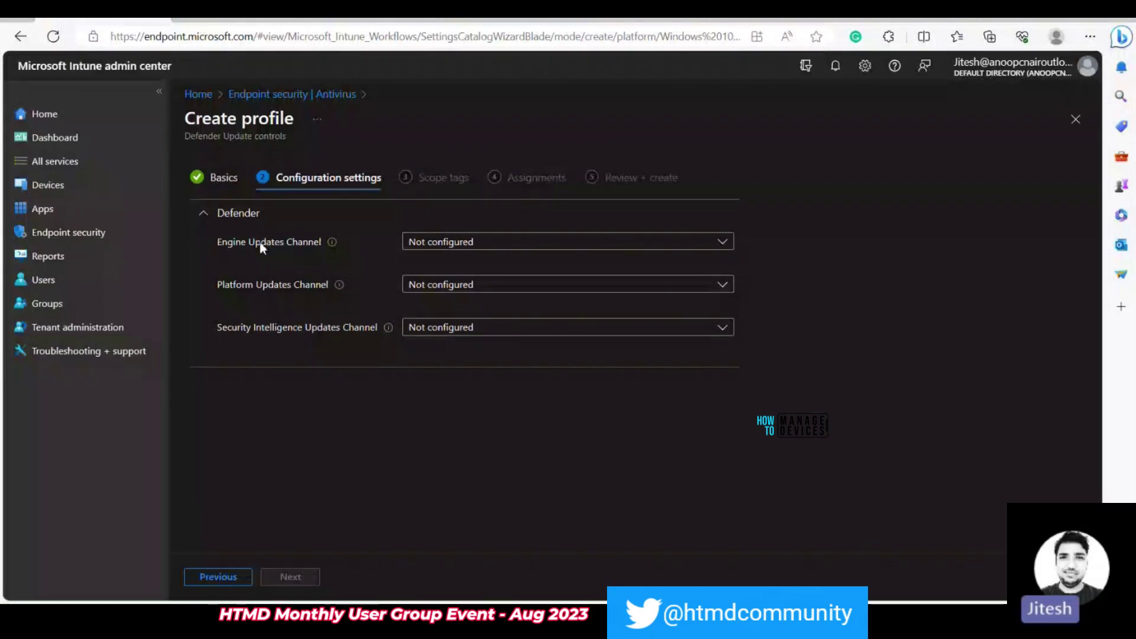
Step: Examine the descriptions of the engine, platform and security intelligence update channels and the latter two's options, and leave the profile without creating it
mouse_move(329, 250)
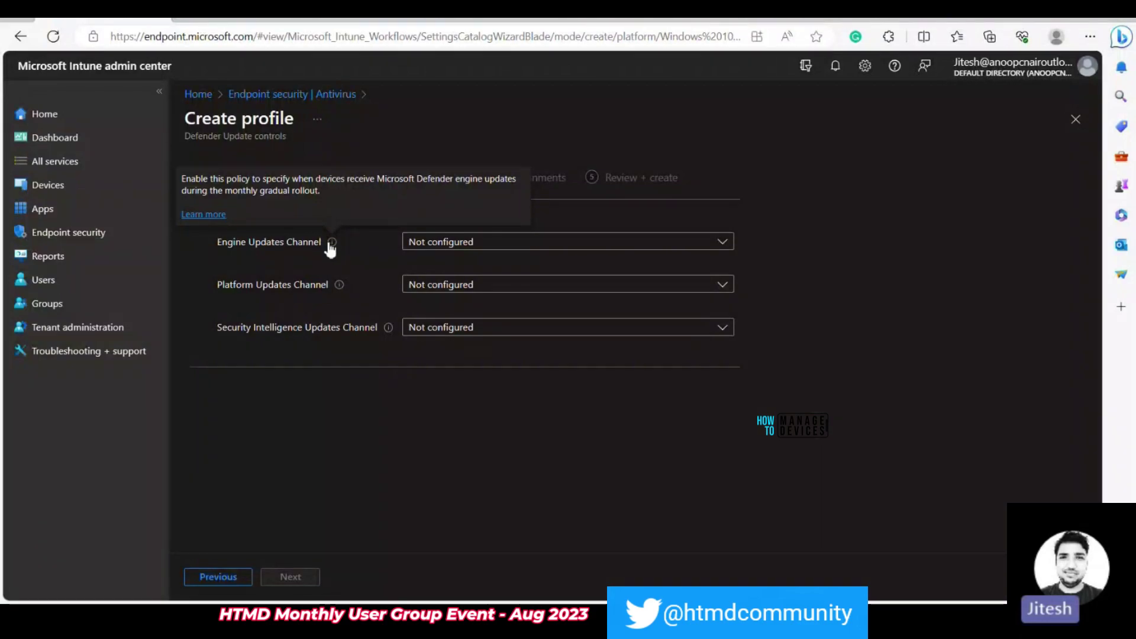
click(230, 285)
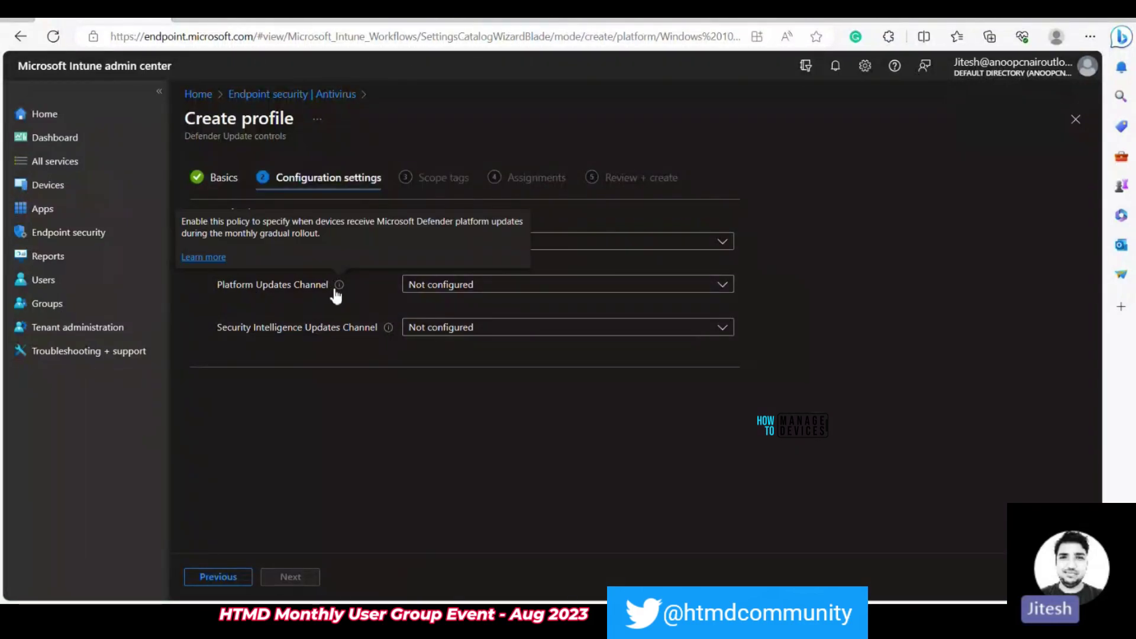
click(450, 289)
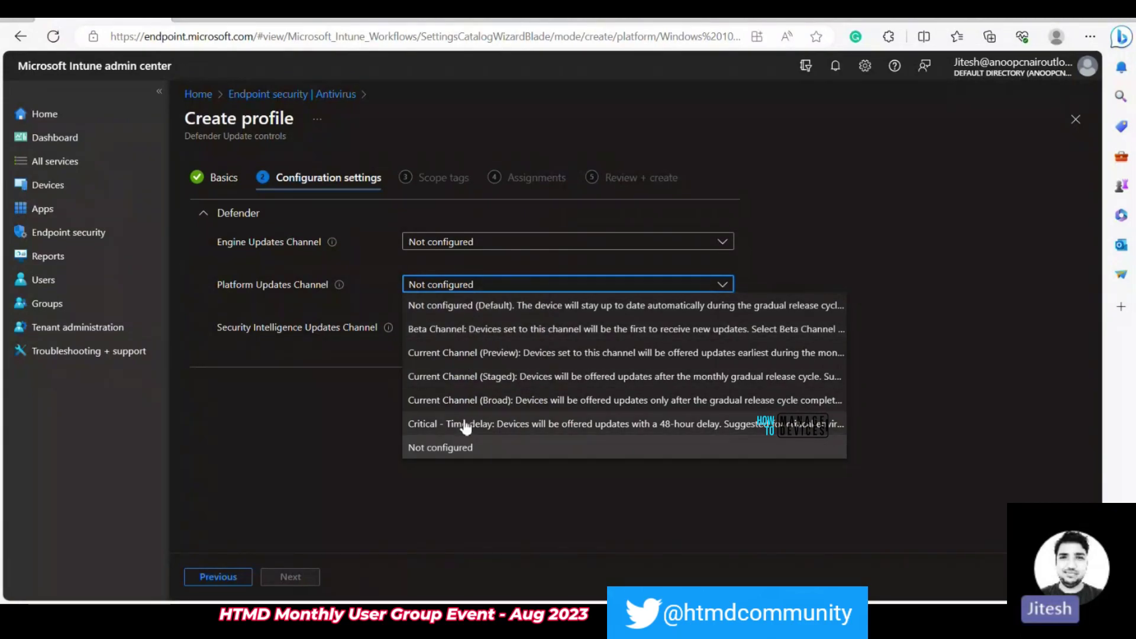
click(375, 255)
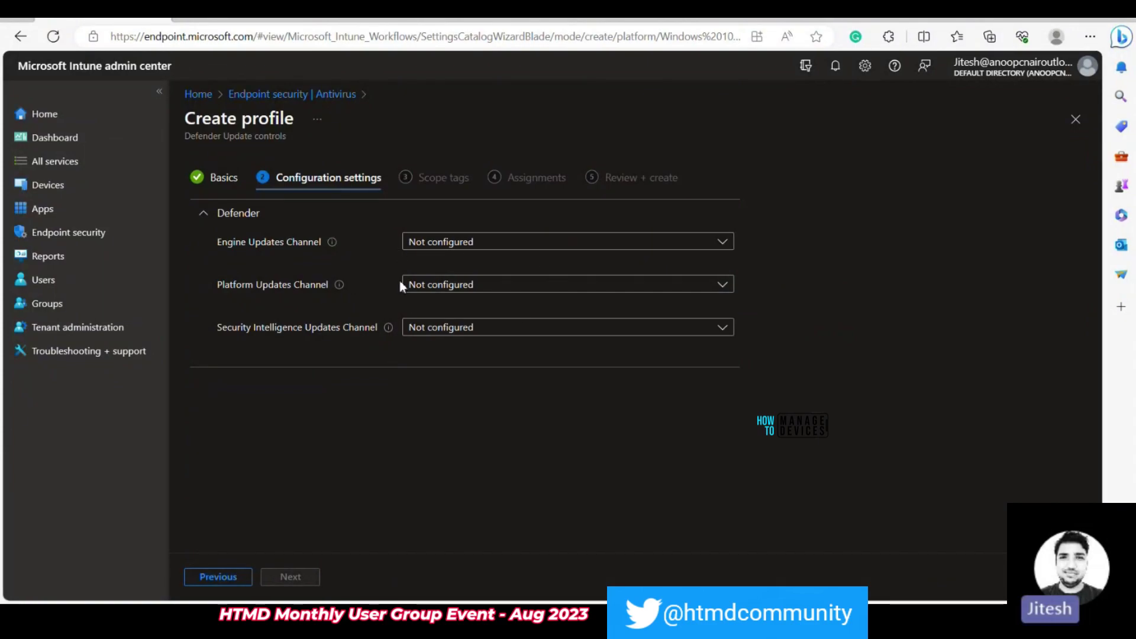
mouse_move(388, 329)
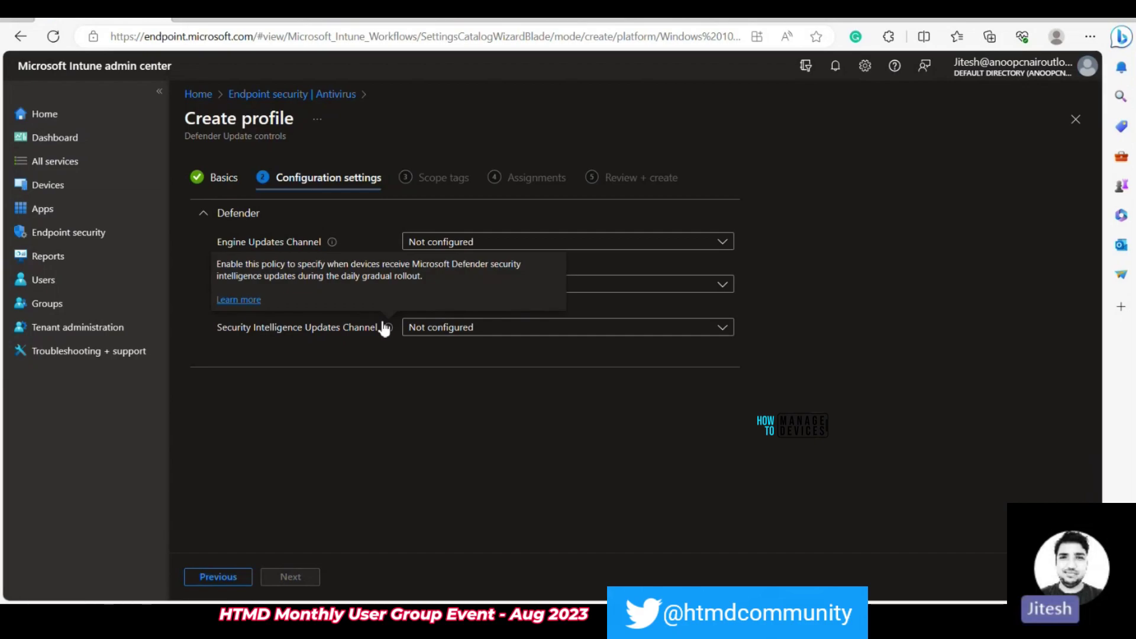
click(415, 327)
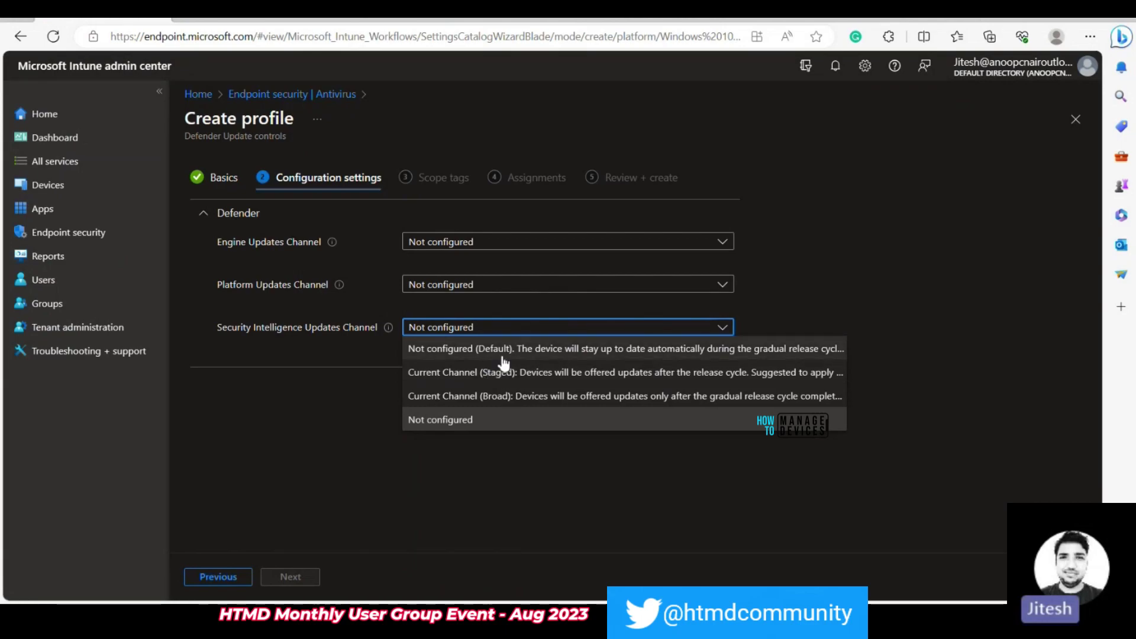
click(292, 94)
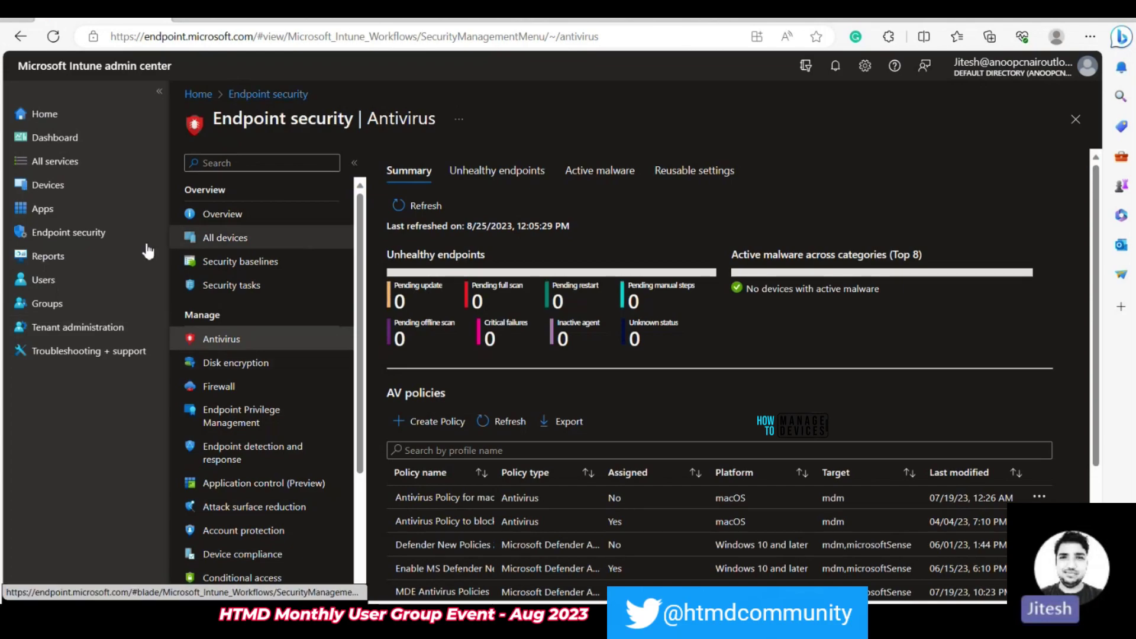
Step: Open the Endpoint analytics report and review its device scores, anomalies, model scores and overview
click(67, 260)
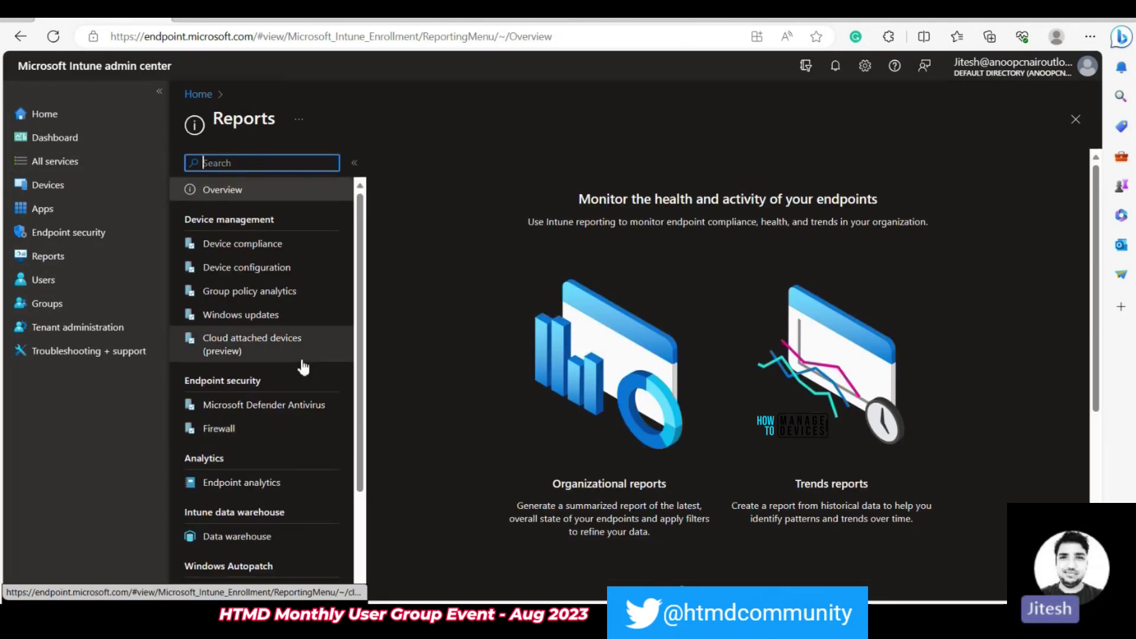
click(266, 485)
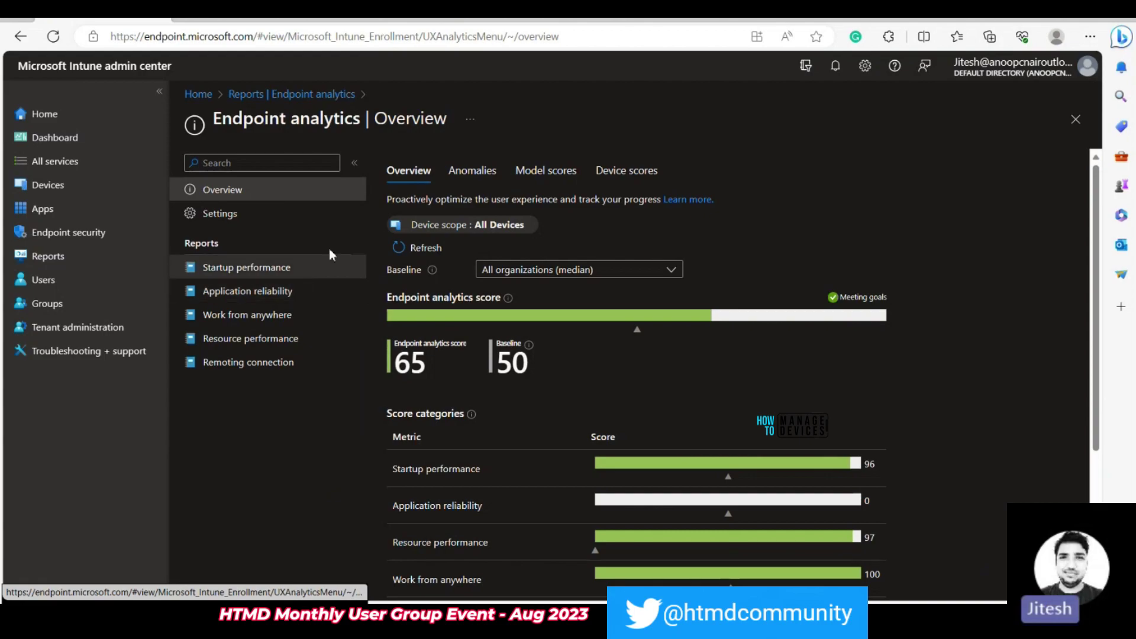
click(626, 174)
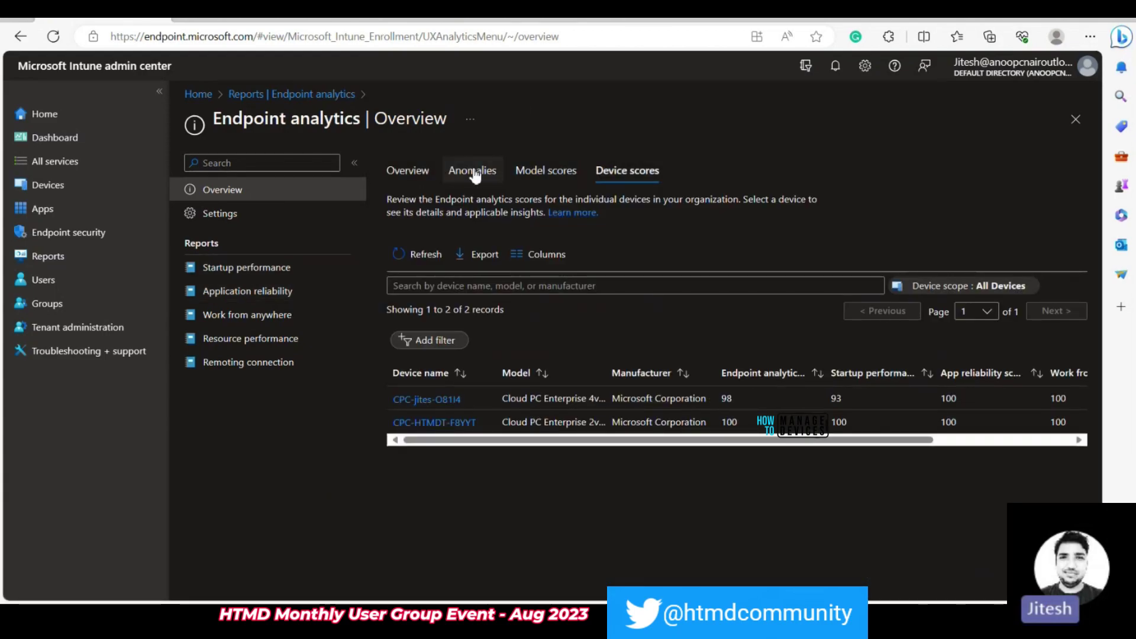
click(473, 173)
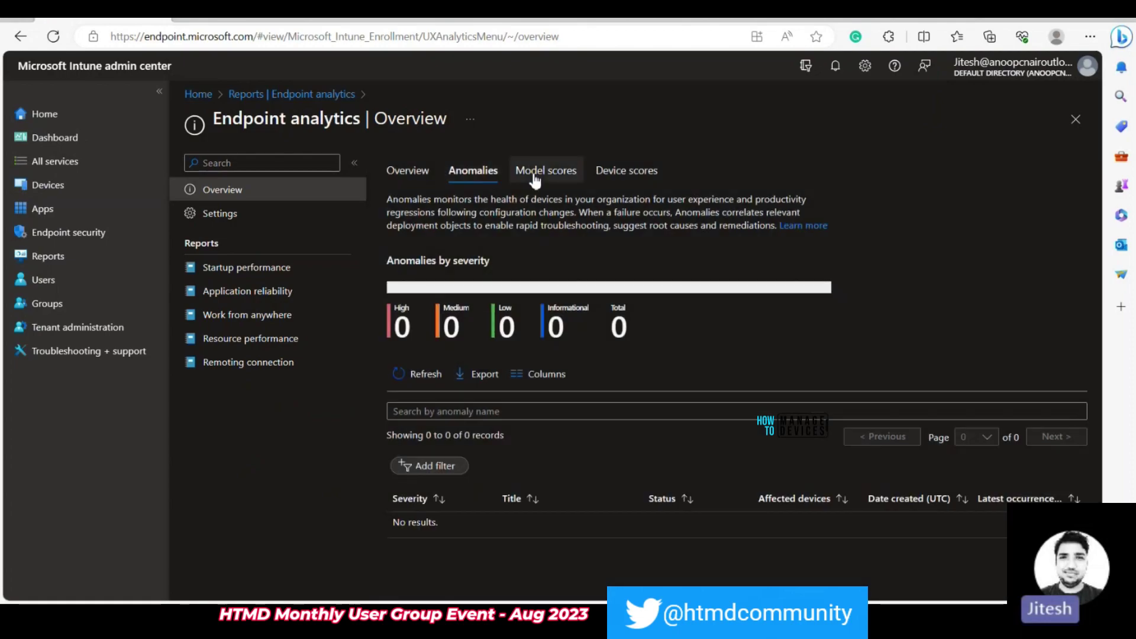
click(535, 177)
click(648, 181)
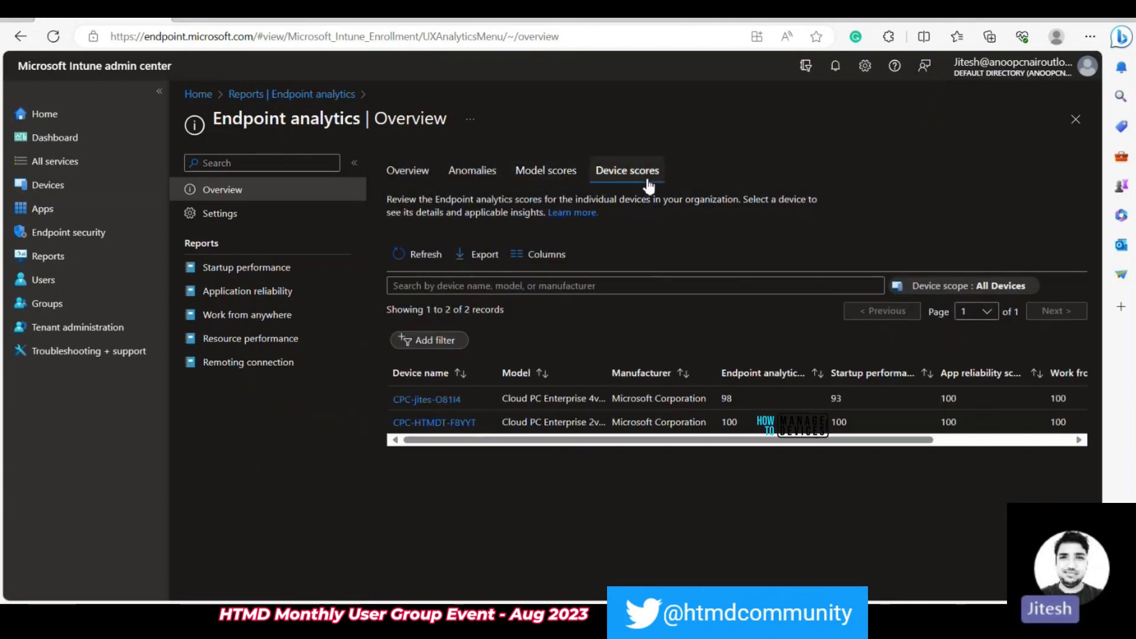
click(396, 176)
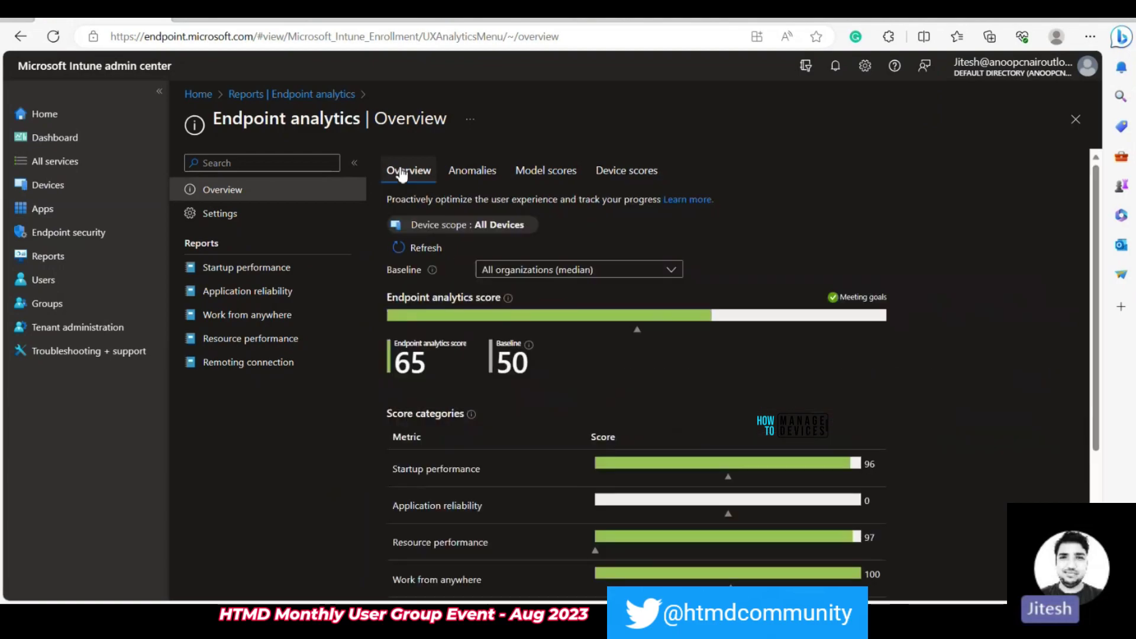
Step: Review the score categories and recommendations on the Endpoint analytics overview, and return to the Reports overview
scroll(446, 272, down, 4)
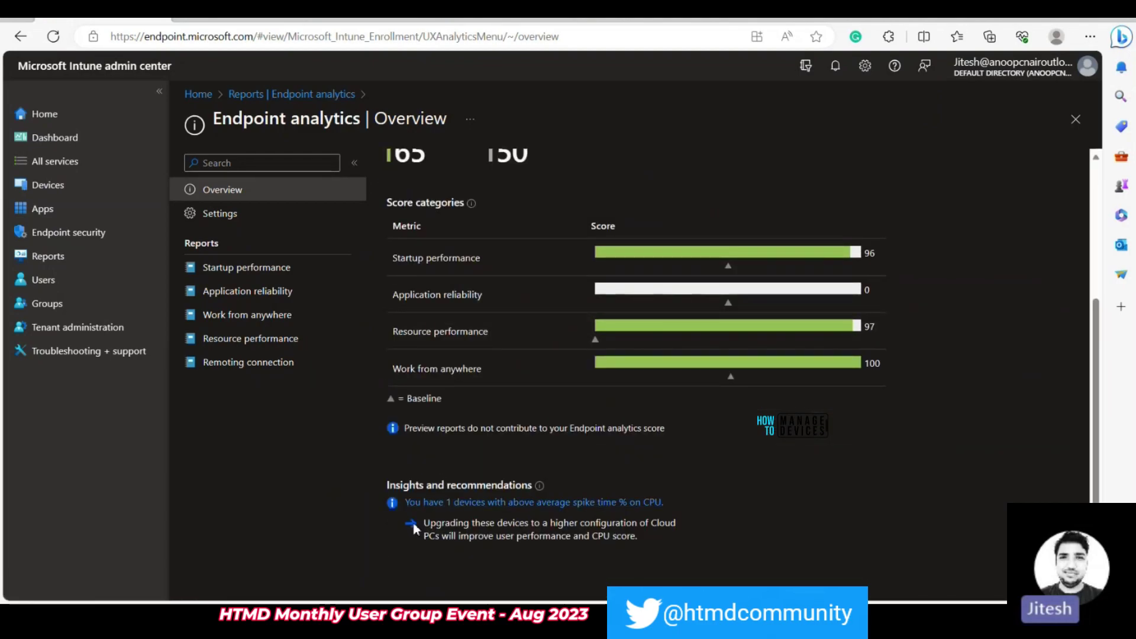
scroll(414, 522, up, 4)
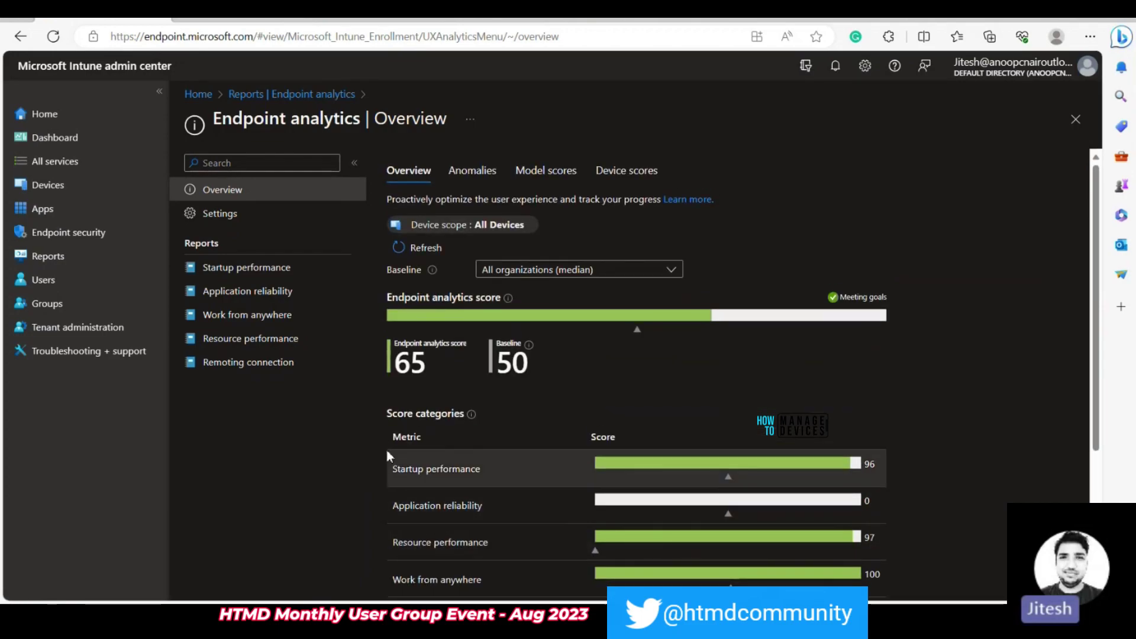
click(67, 261)
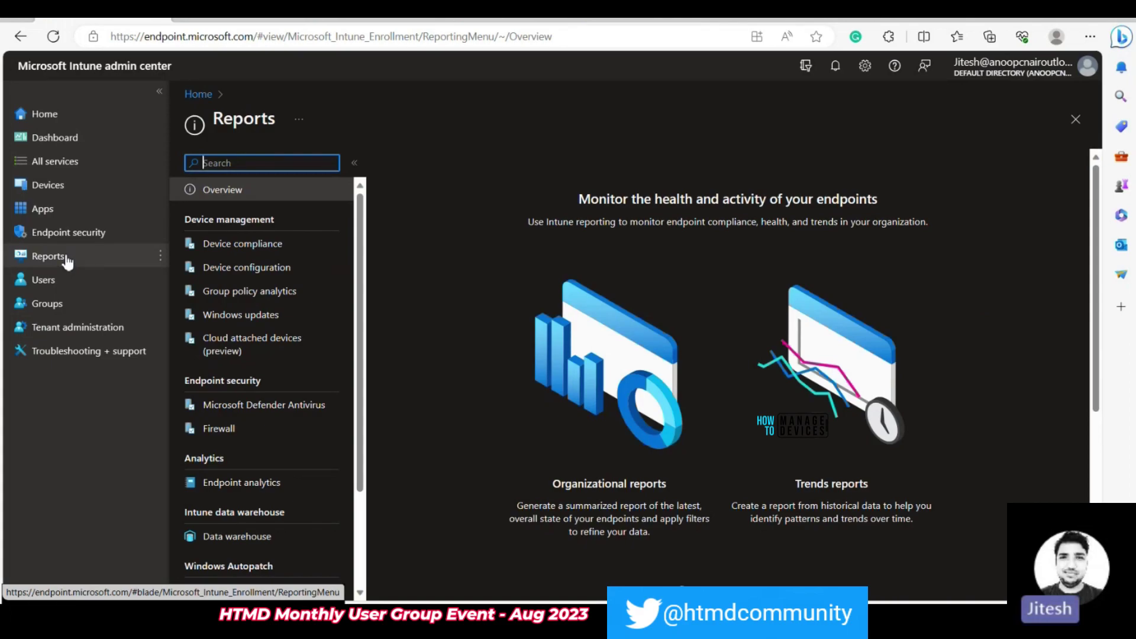
Step: Open Endpoint Privilege Management under Endpoint security and examine its licensing notice, policies and available elevation reports
click(75, 234)
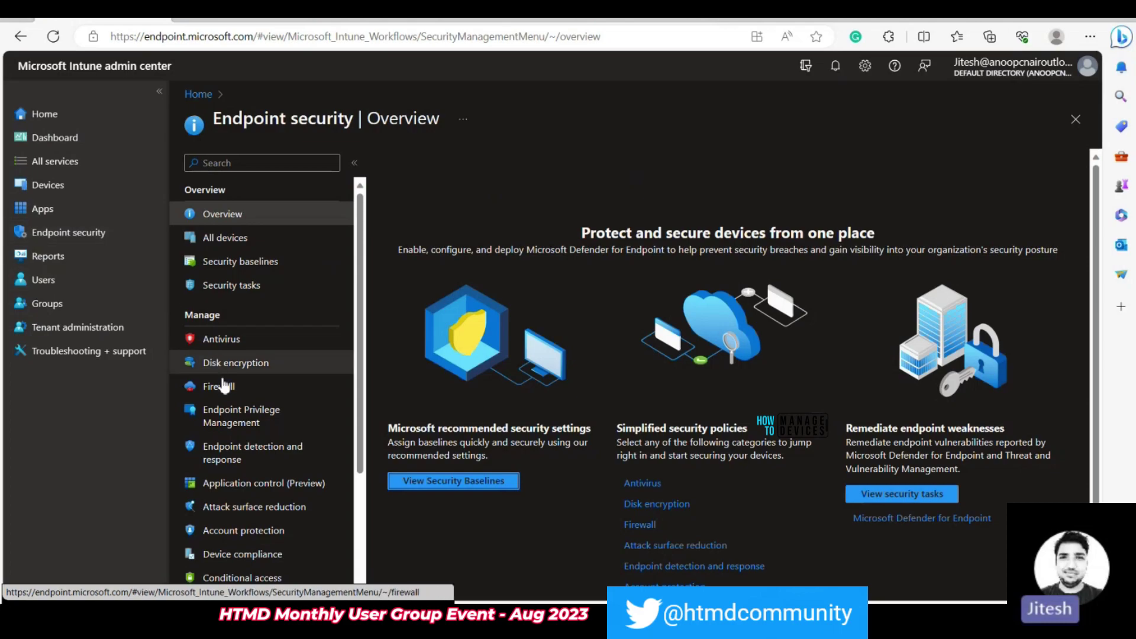
click(277, 424)
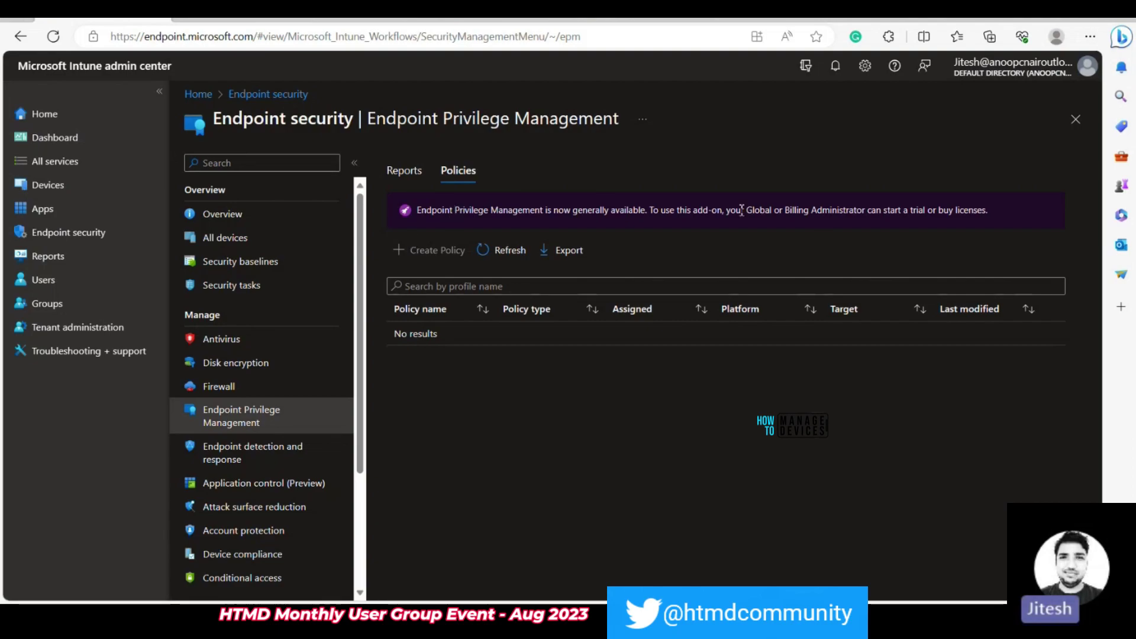
click(496, 213)
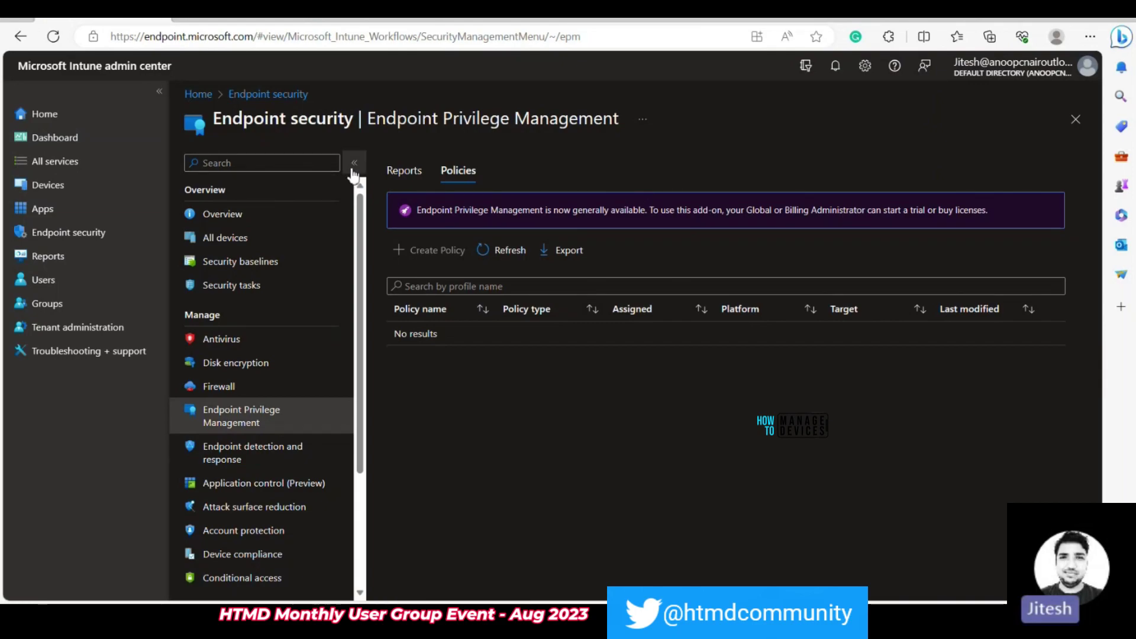
click(404, 170)
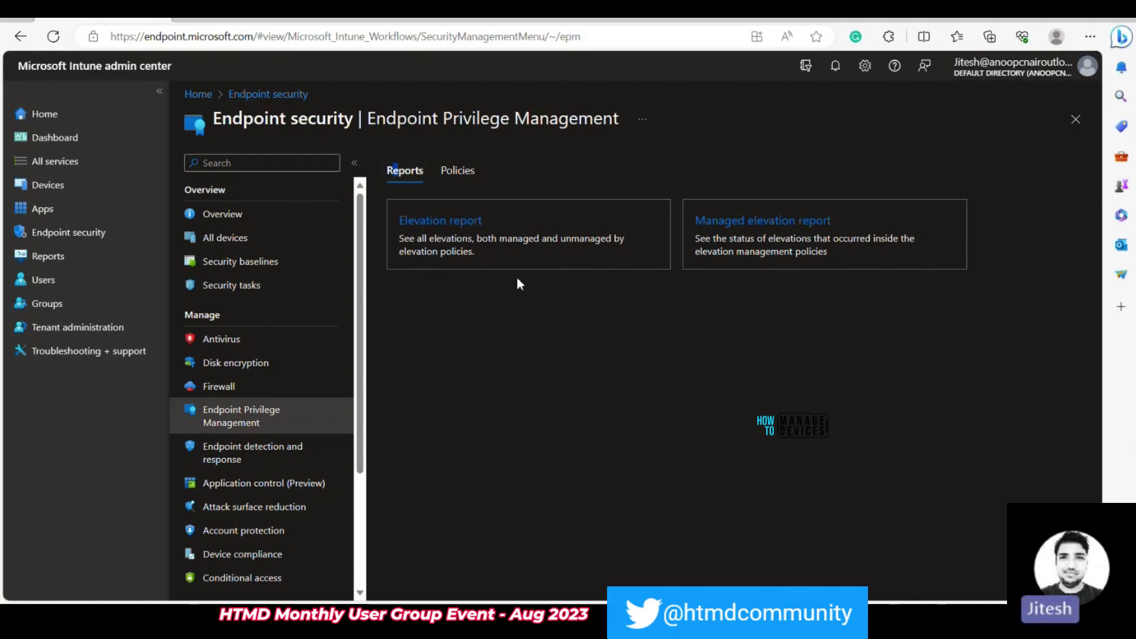
Step: Open the list of configuration profiles for devices
click(57, 187)
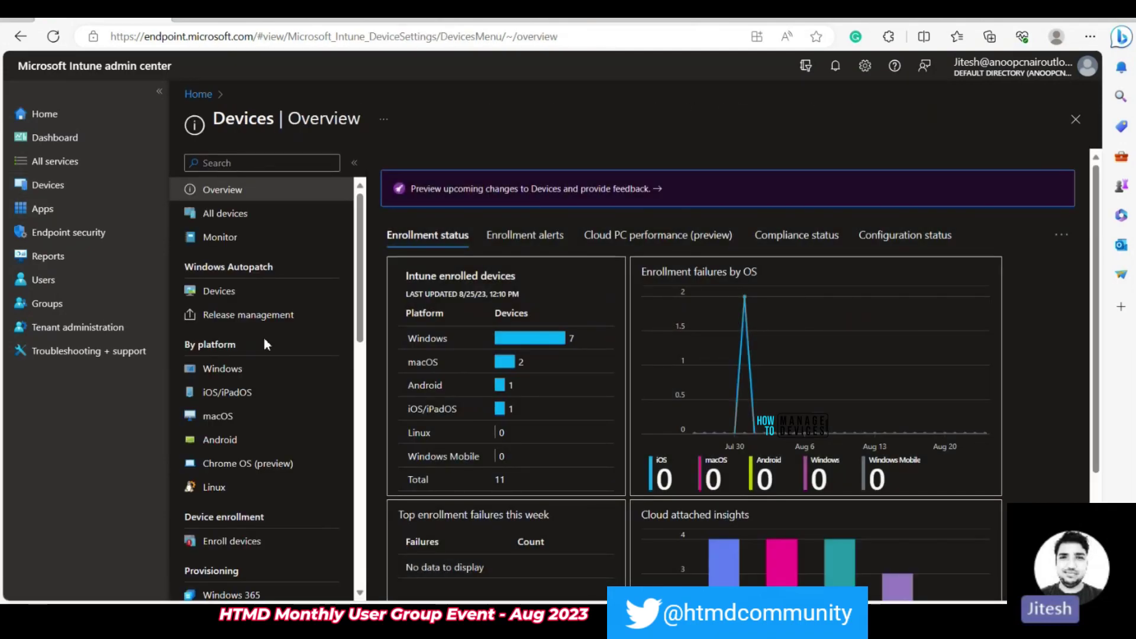
scroll(264, 338, down, 5)
scroll(264, 339, up, 3)
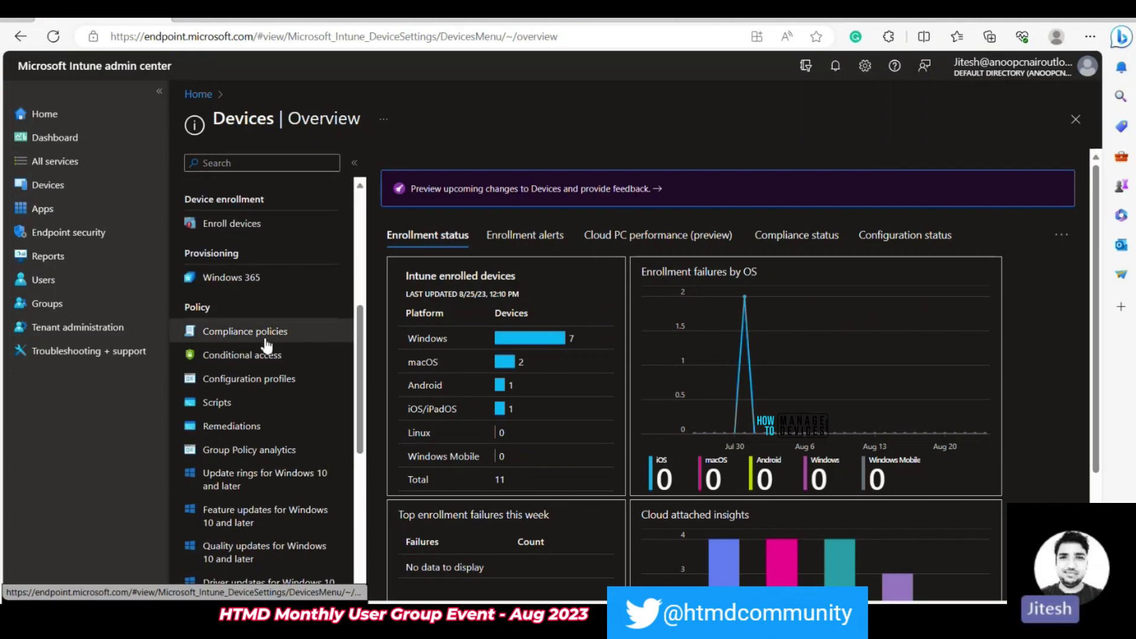
scroll(266, 349, down, 3)
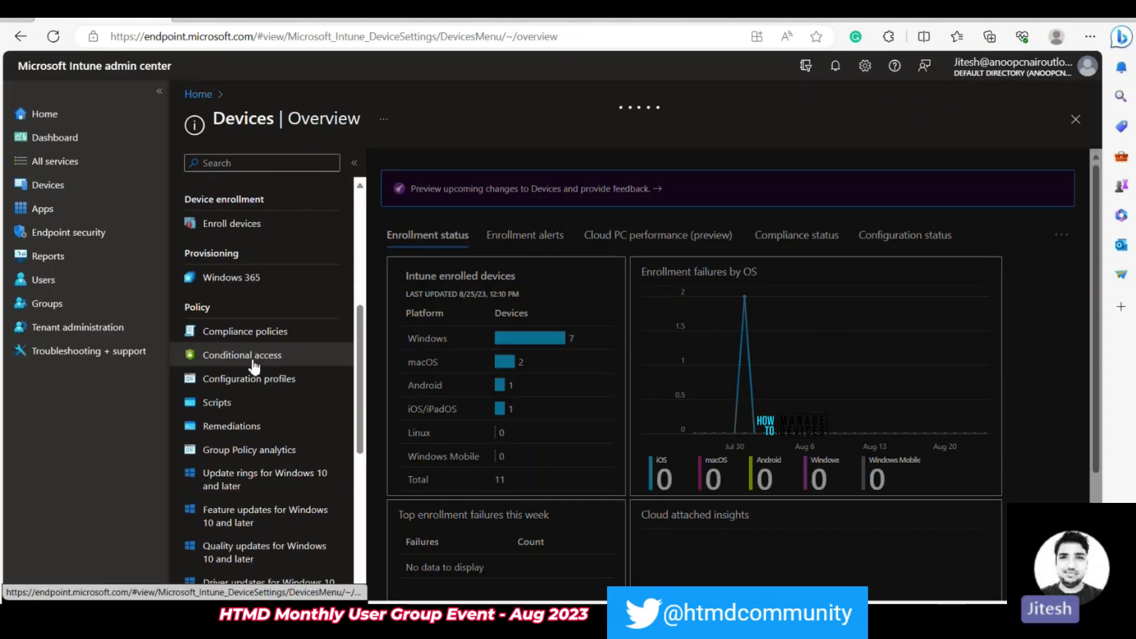
click(260, 379)
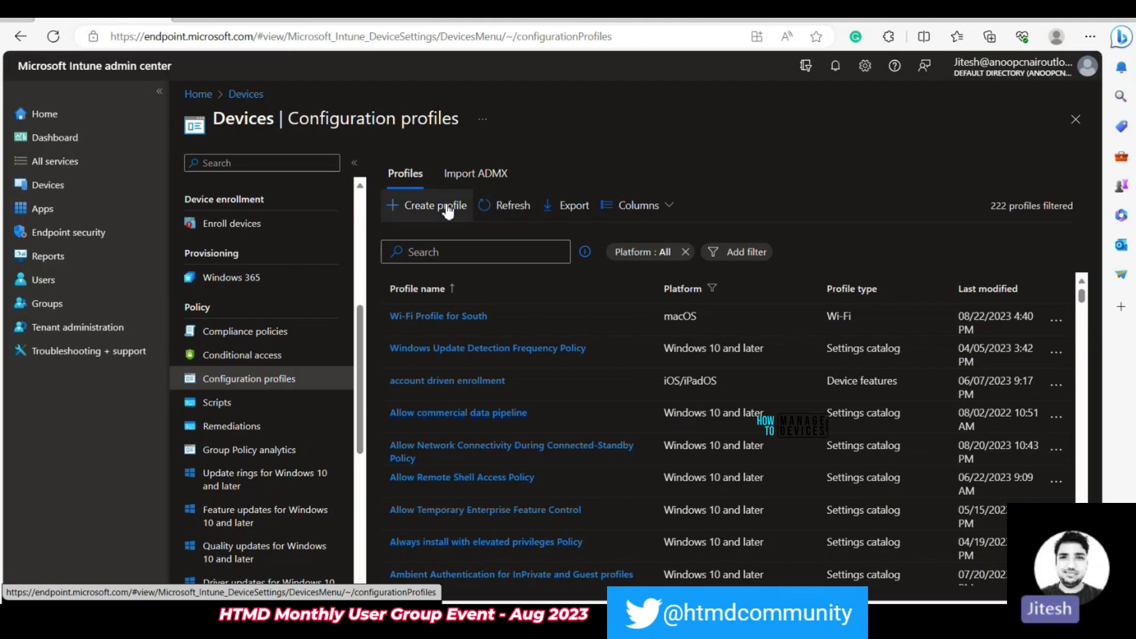
Step: Start a new configuration profile for the macOS platform with the Settings catalog profile type
click(448, 212)
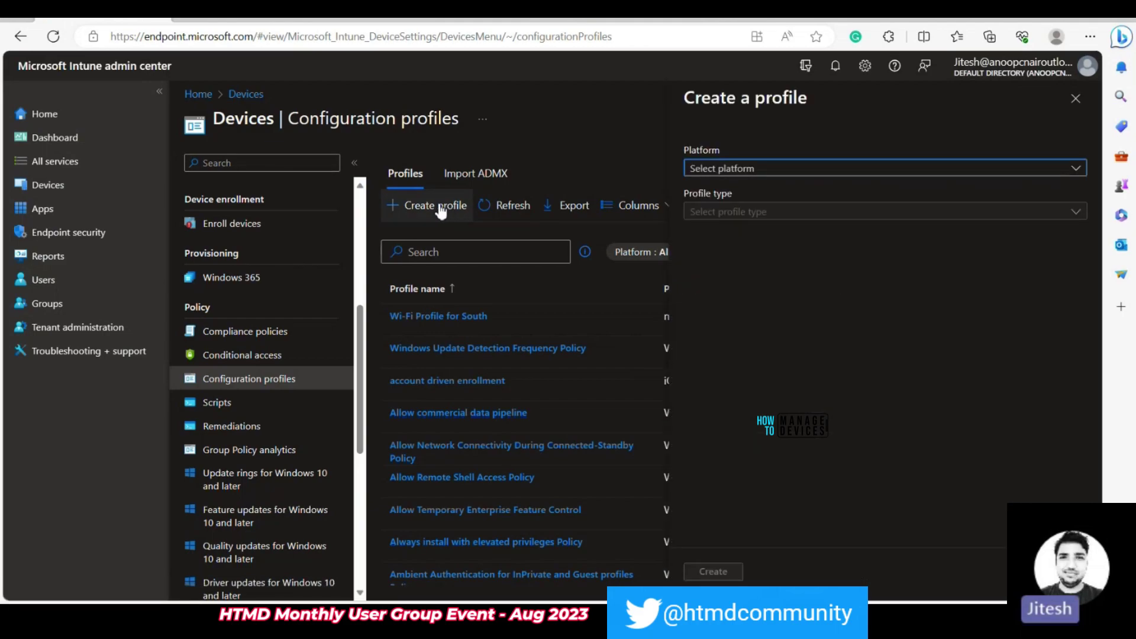
click(823, 169)
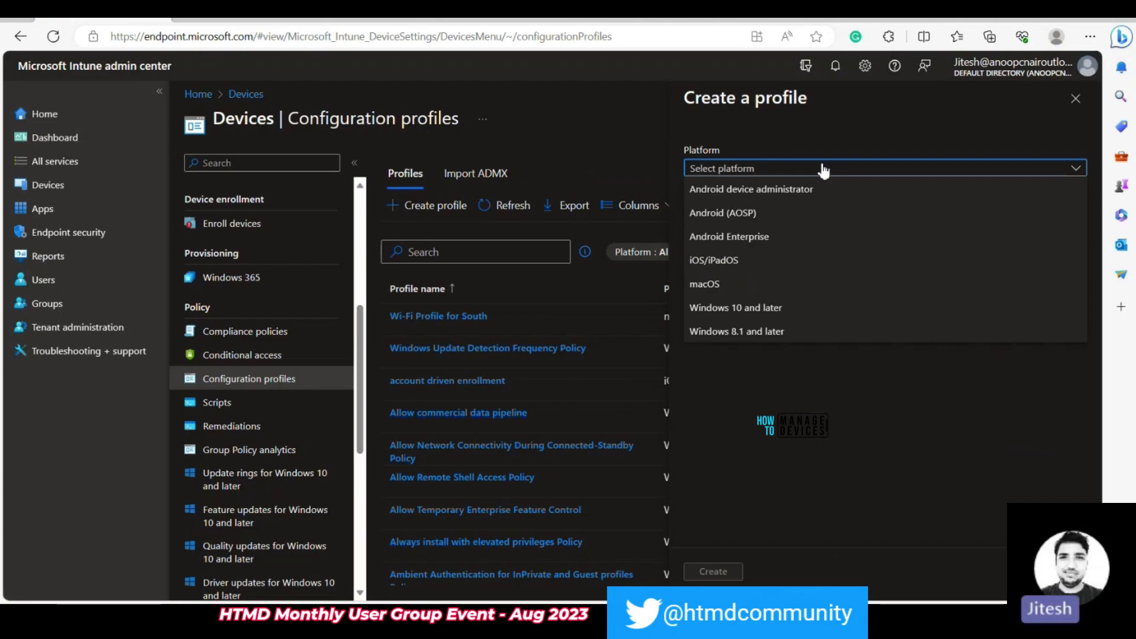
click(728, 284)
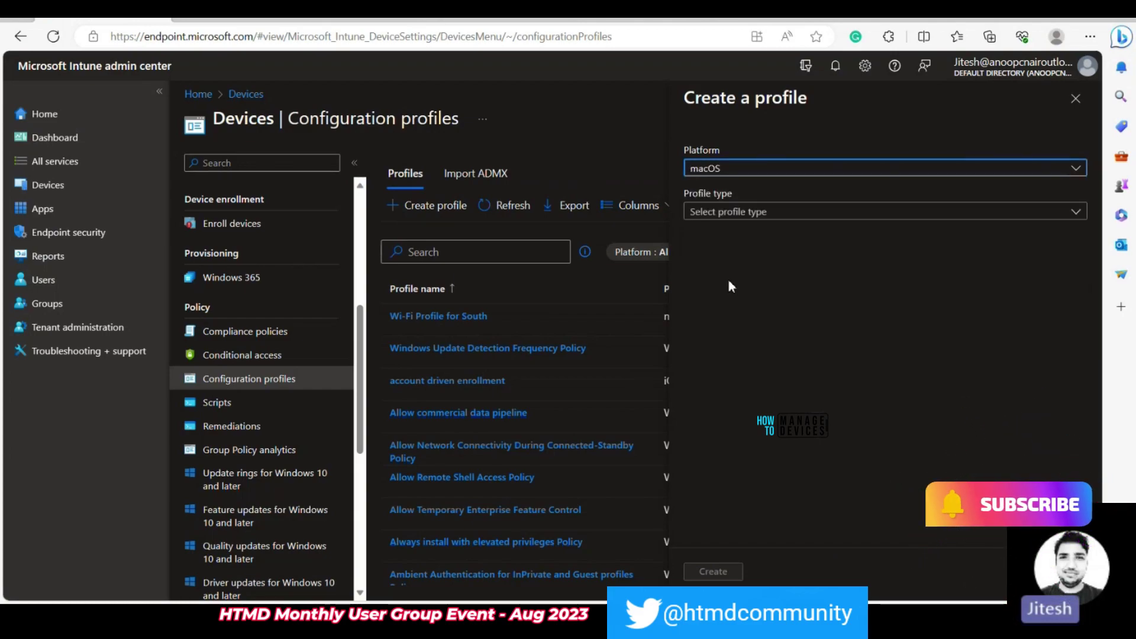
click(740, 212)
click(745, 232)
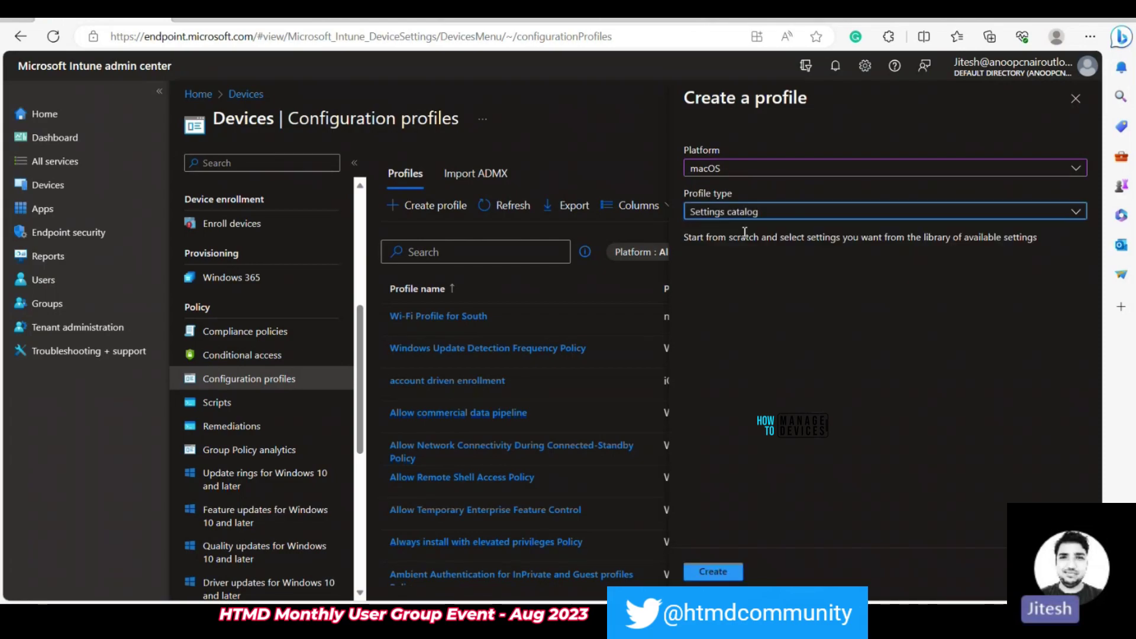
click(713, 572)
Step: Name the profile "TEST macOS" and continue to its configuration settings
click(392, 208)
text(TEST)
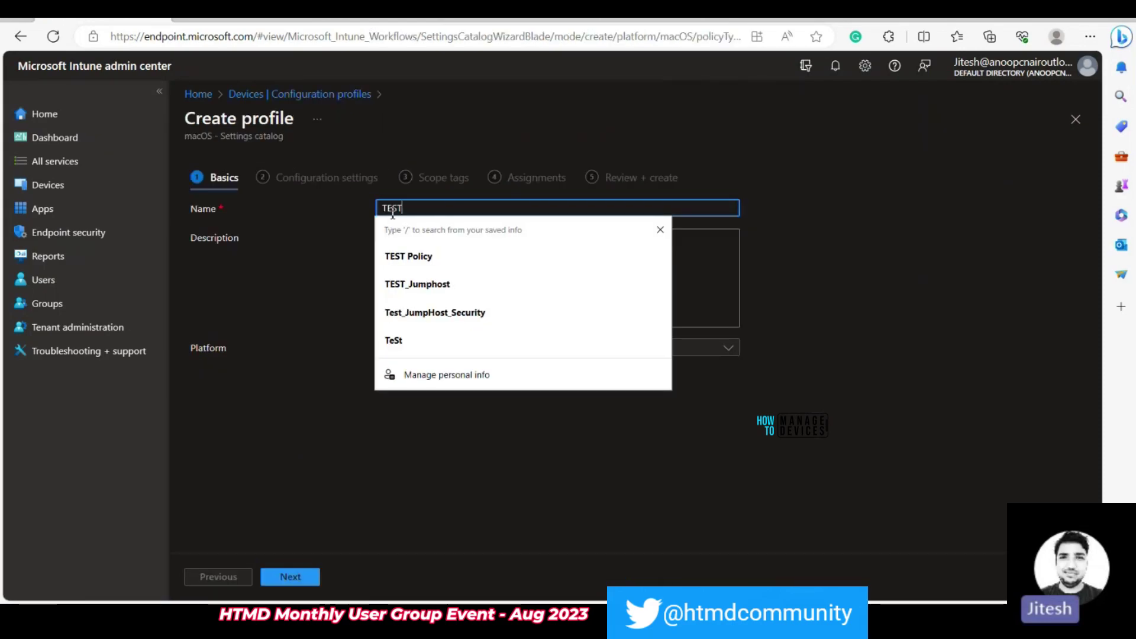
text( macOS)
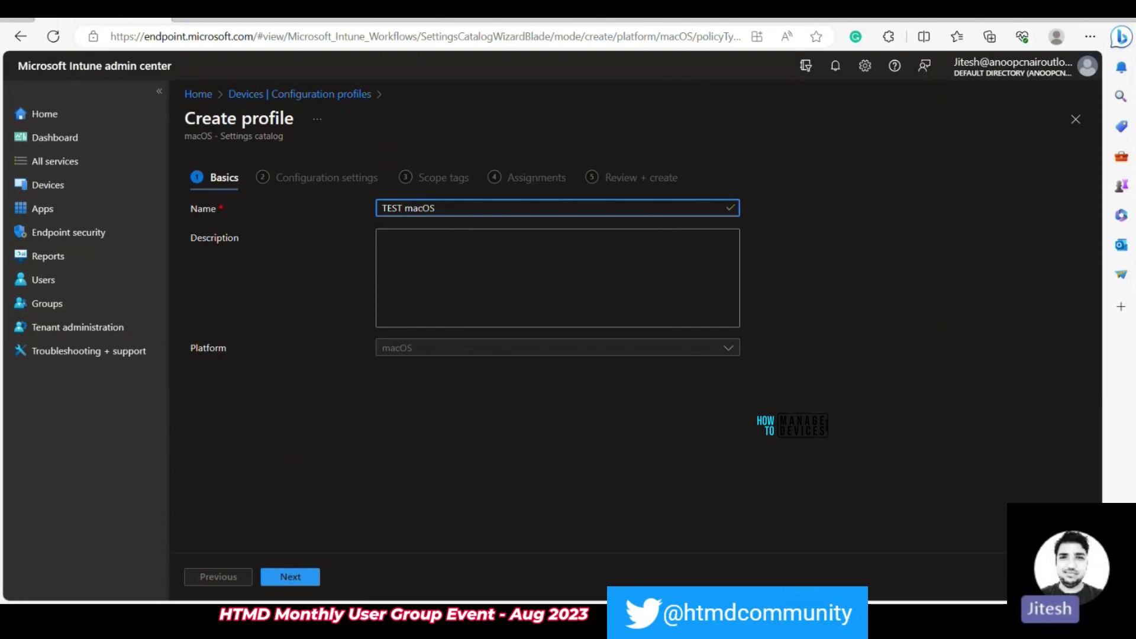
click(293, 577)
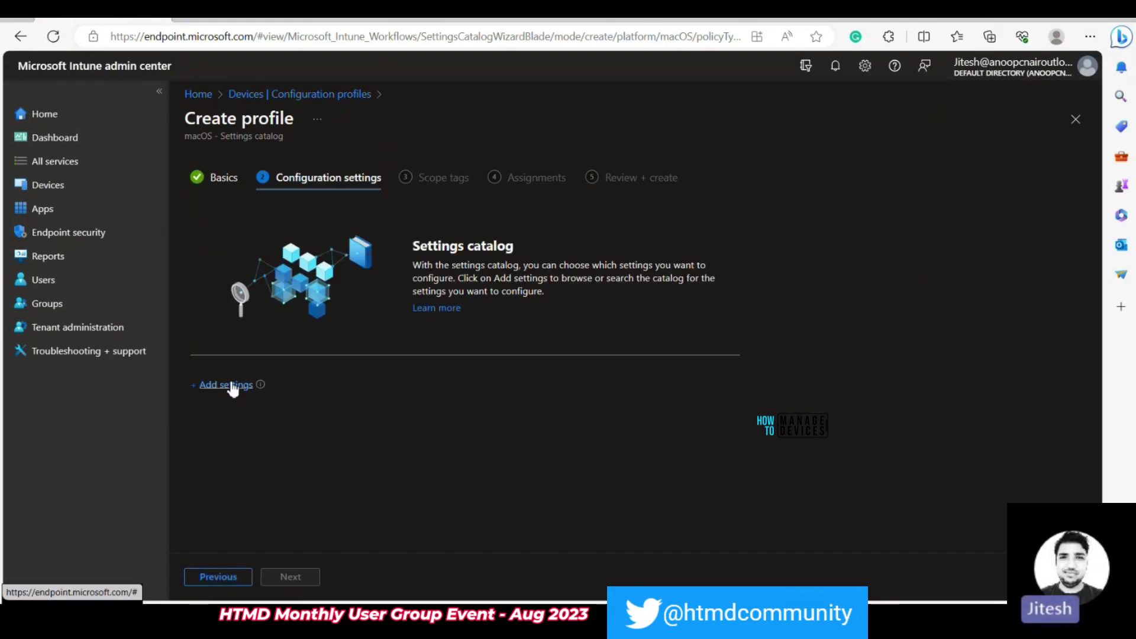
Step: Browse the settings catalog to the Extensible Single Sign On (SSO) subcategory under Authentication and examine its settings
click(231, 386)
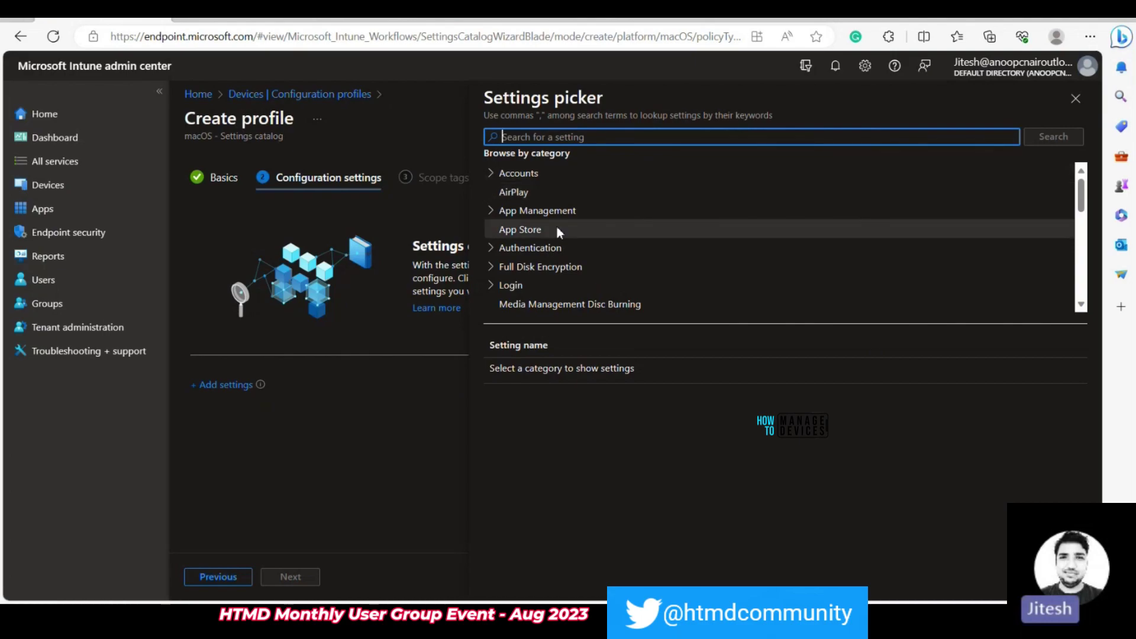
scroll(558, 236, down, 1)
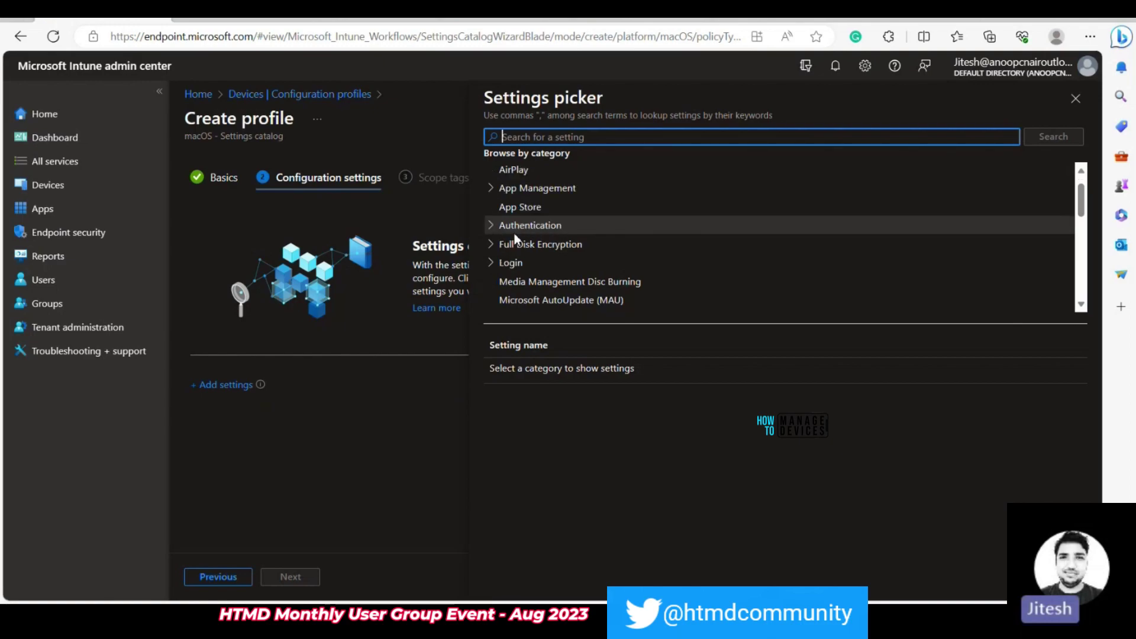
click(514, 232)
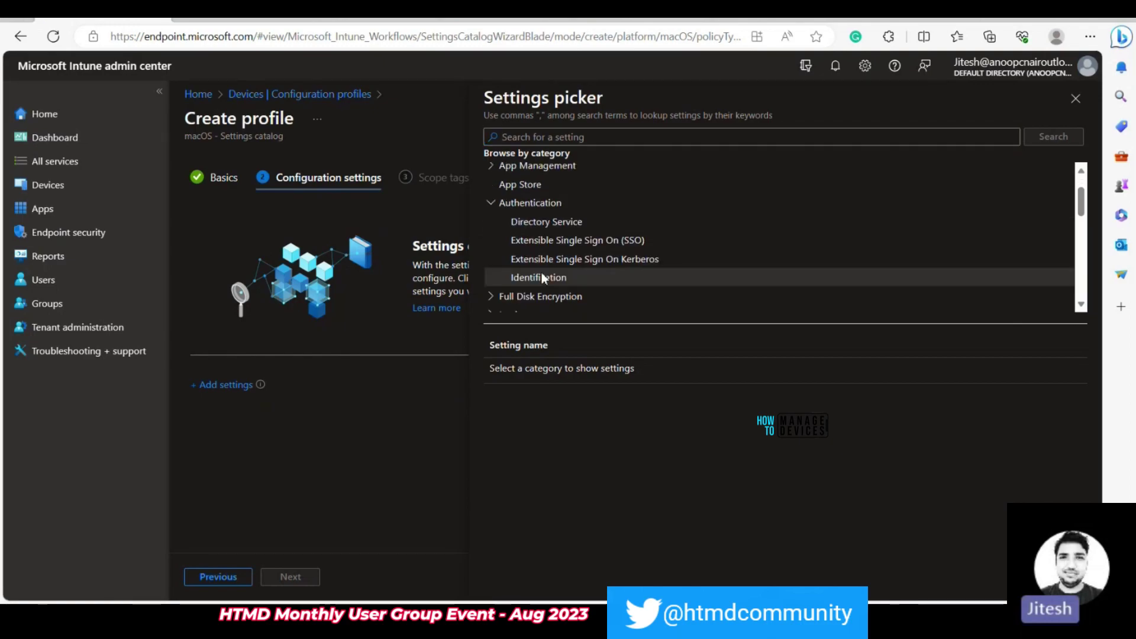
click(584, 240)
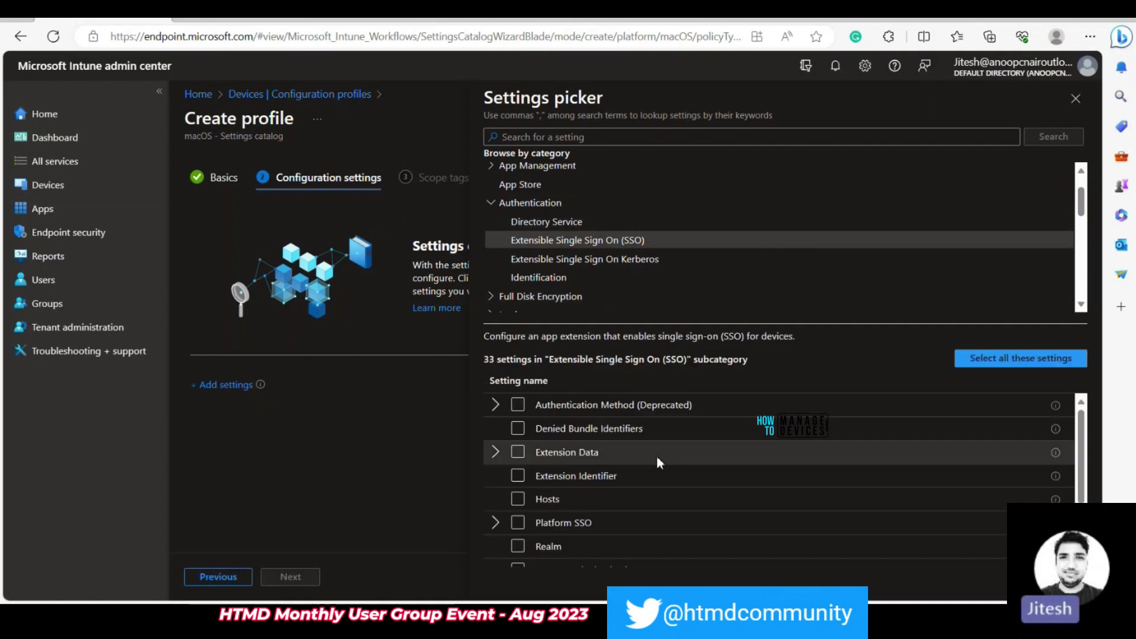
scroll(647, 430, down, 1)
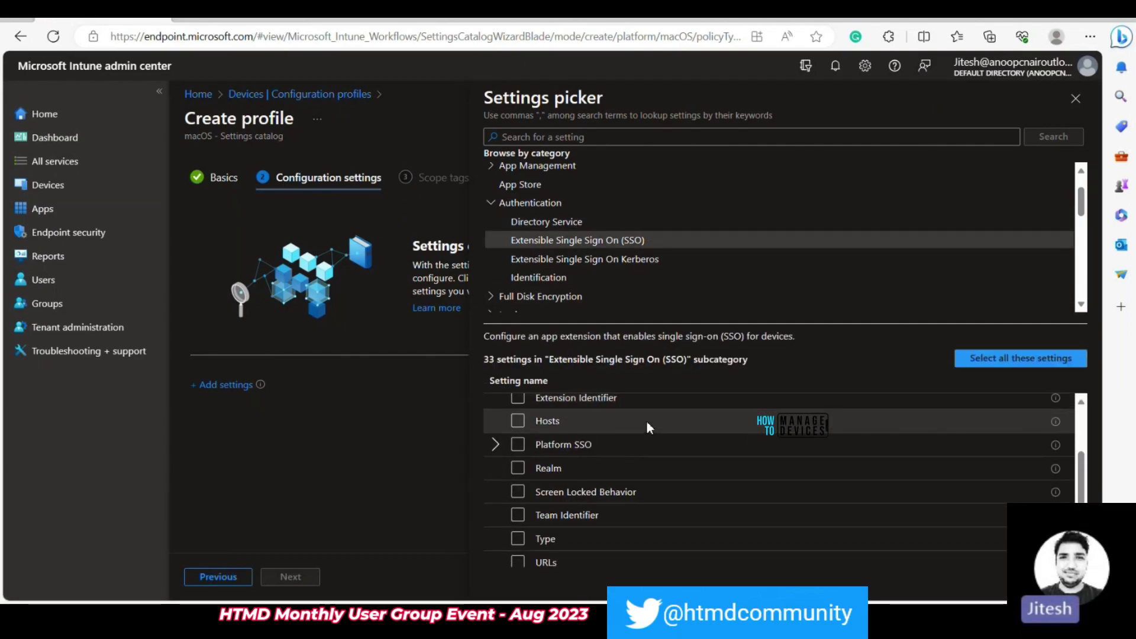
scroll(647, 417, down, 1)
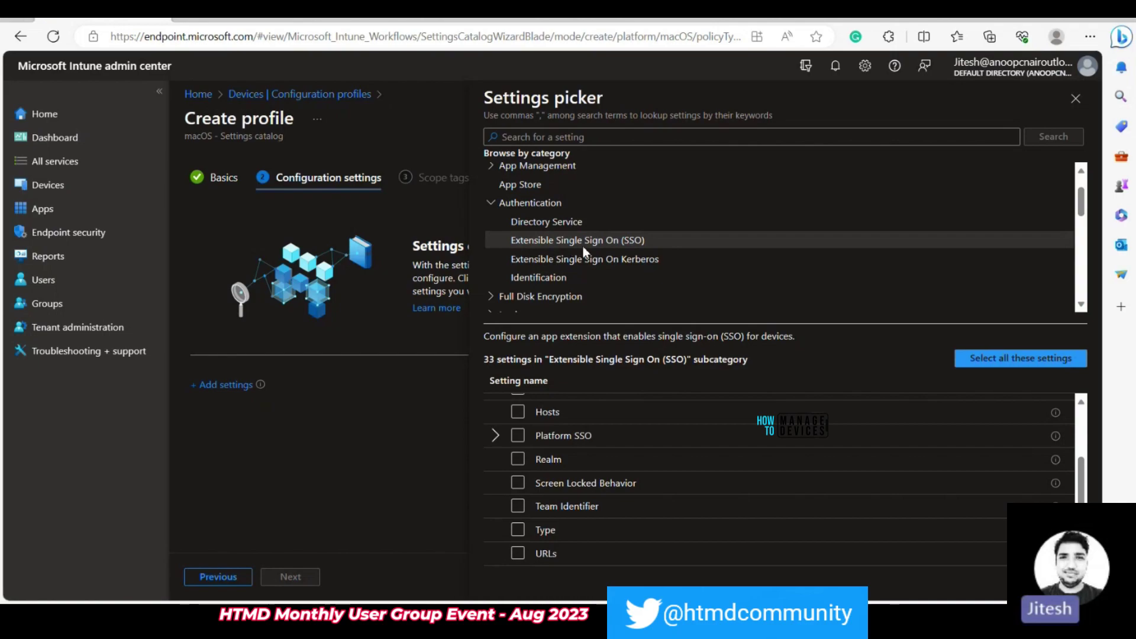
Step: Examine the settings in the Passcode subcategory under Security, and return to the configuration profiles list without creating the profile
scroll(582, 246, down, 3)
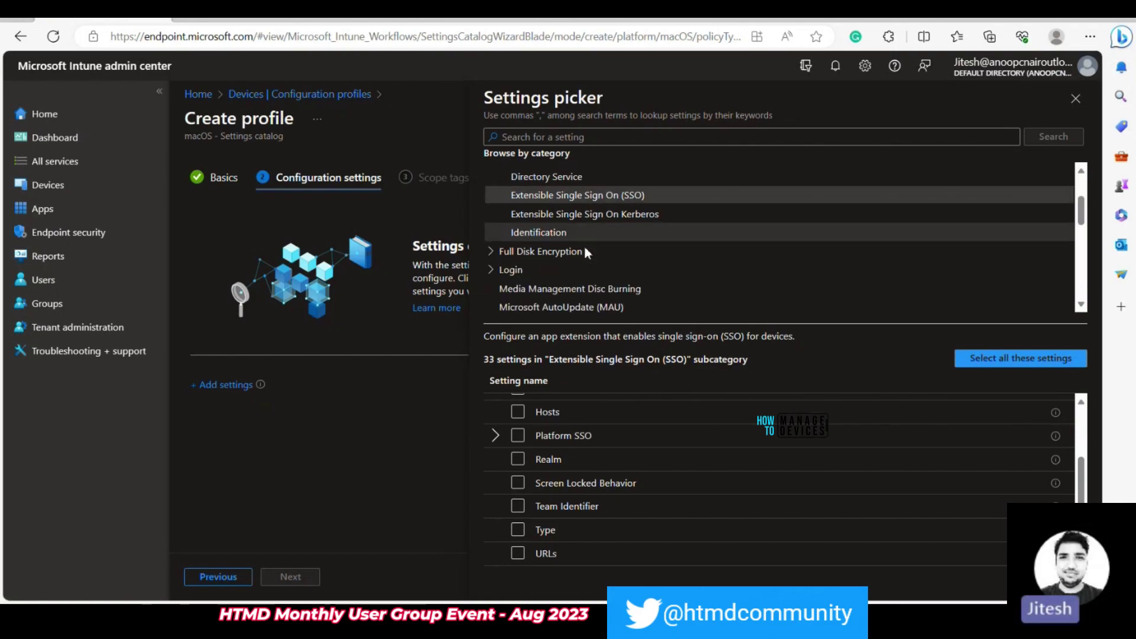
scroll(585, 247, down, 5)
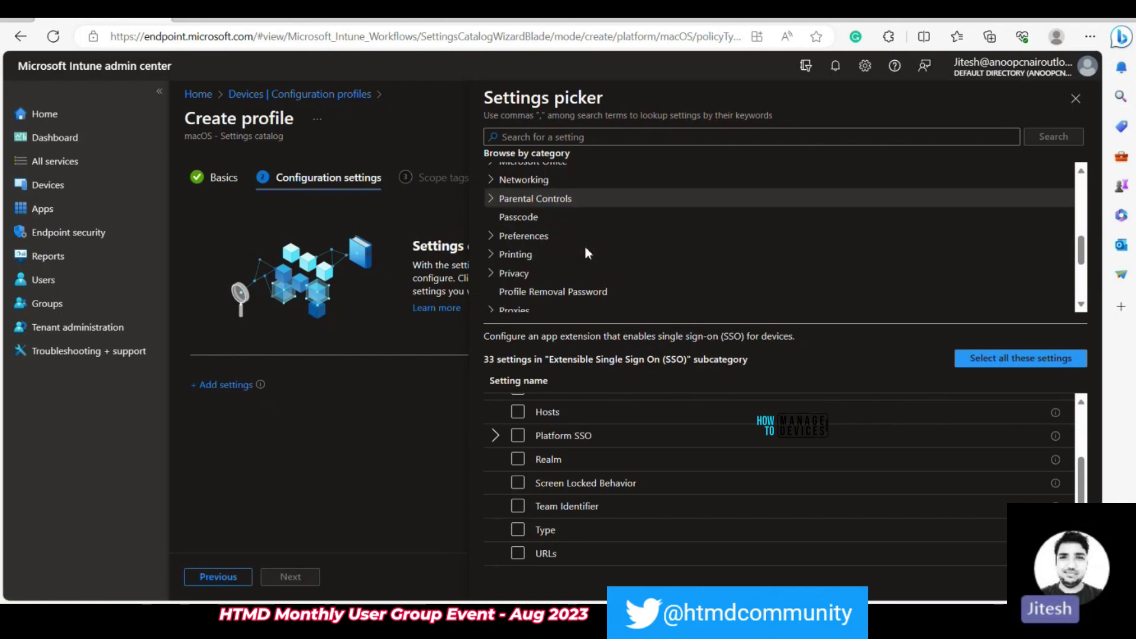
scroll(585, 246, down, 1)
click(526, 235)
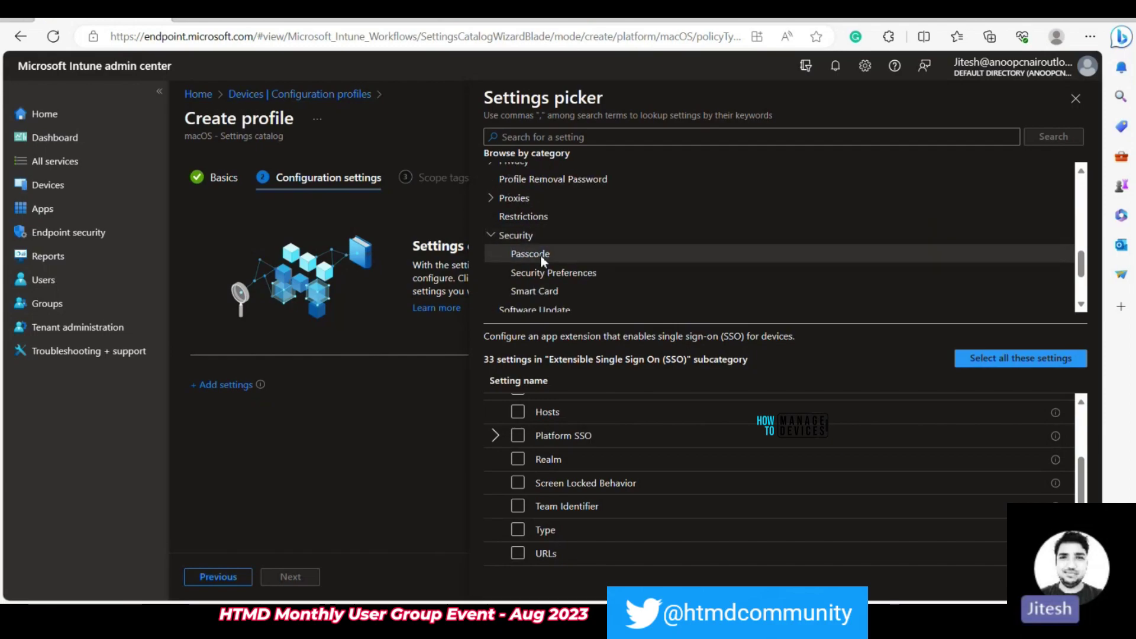
click(545, 253)
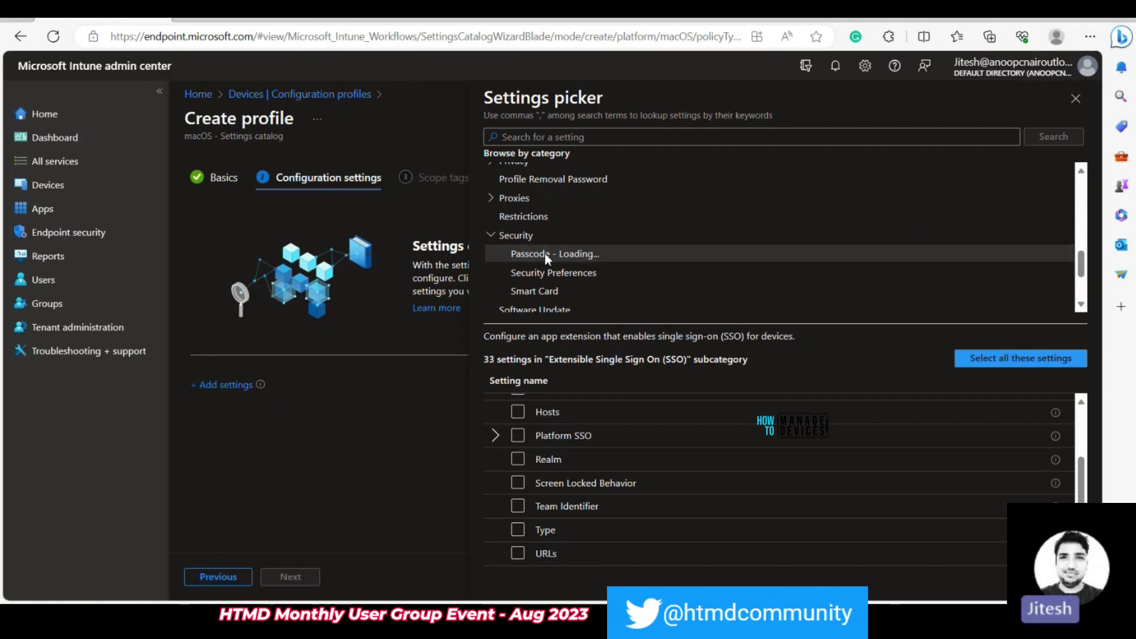
scroll(663, 471, down, 1)
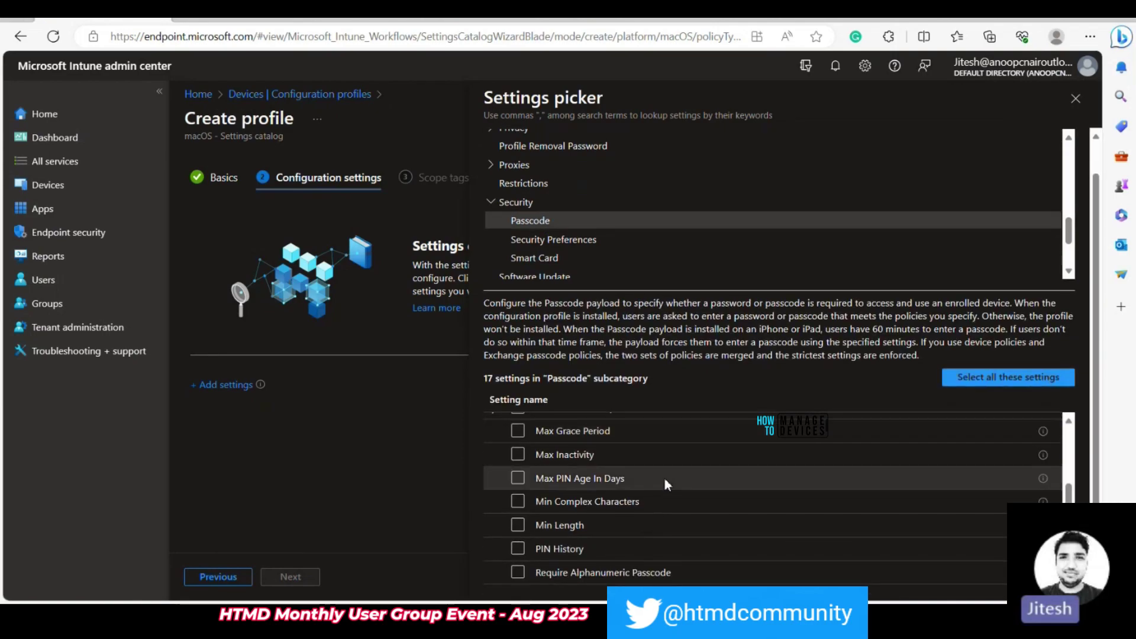
scroll(659, 498, up, 3)
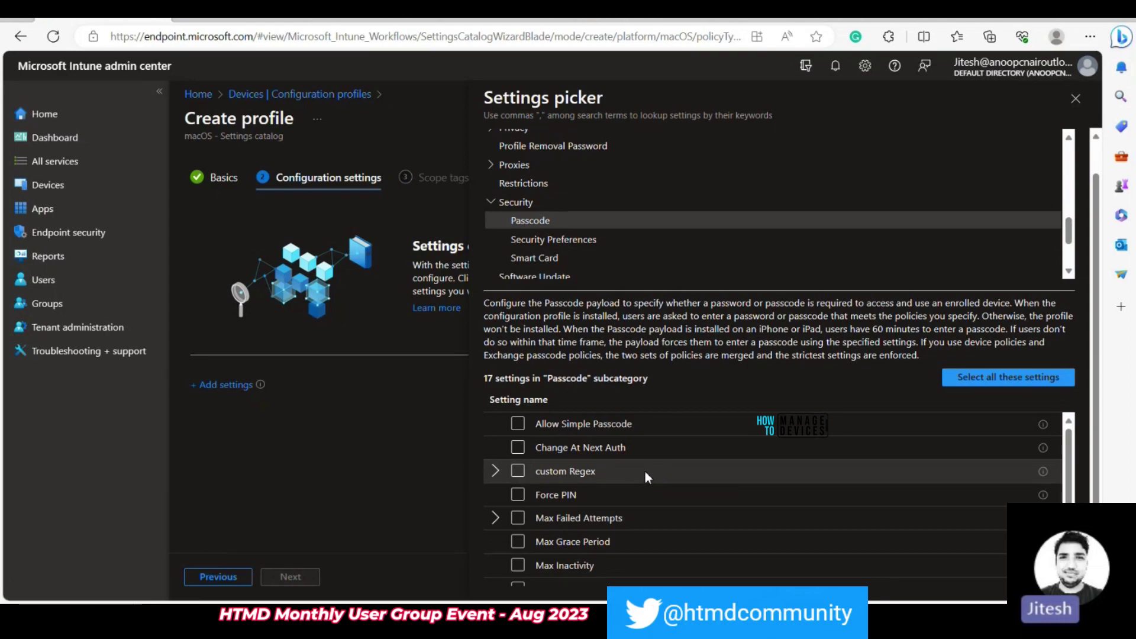
scroll(645, 471, down, 2)
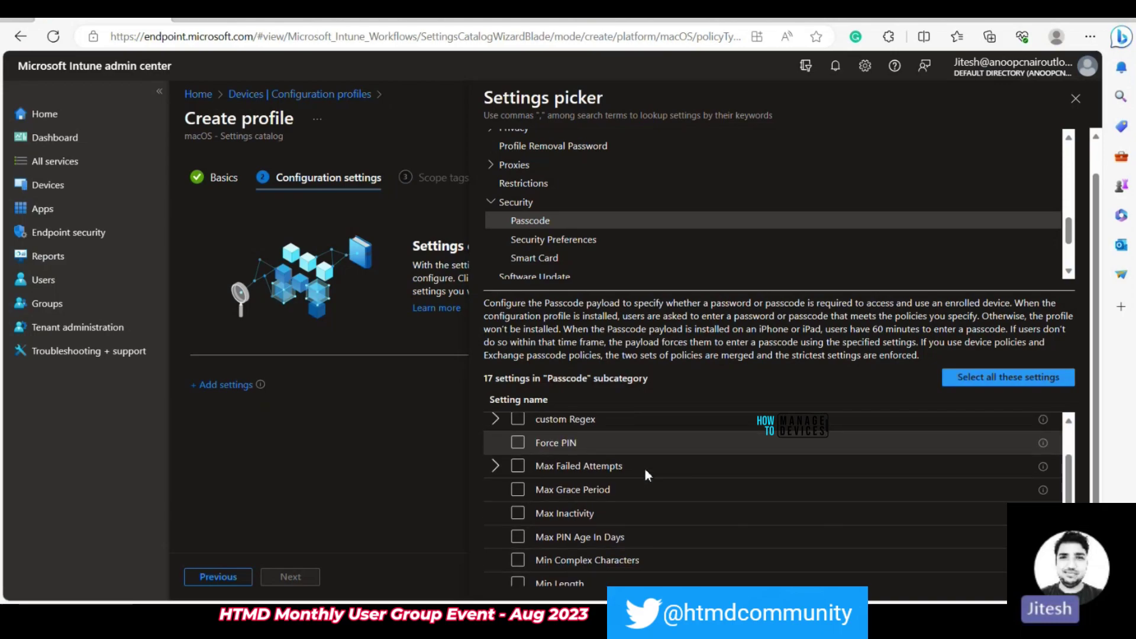
scroll(599, 471, up, 2)
scroll(598, 471, down, 2)
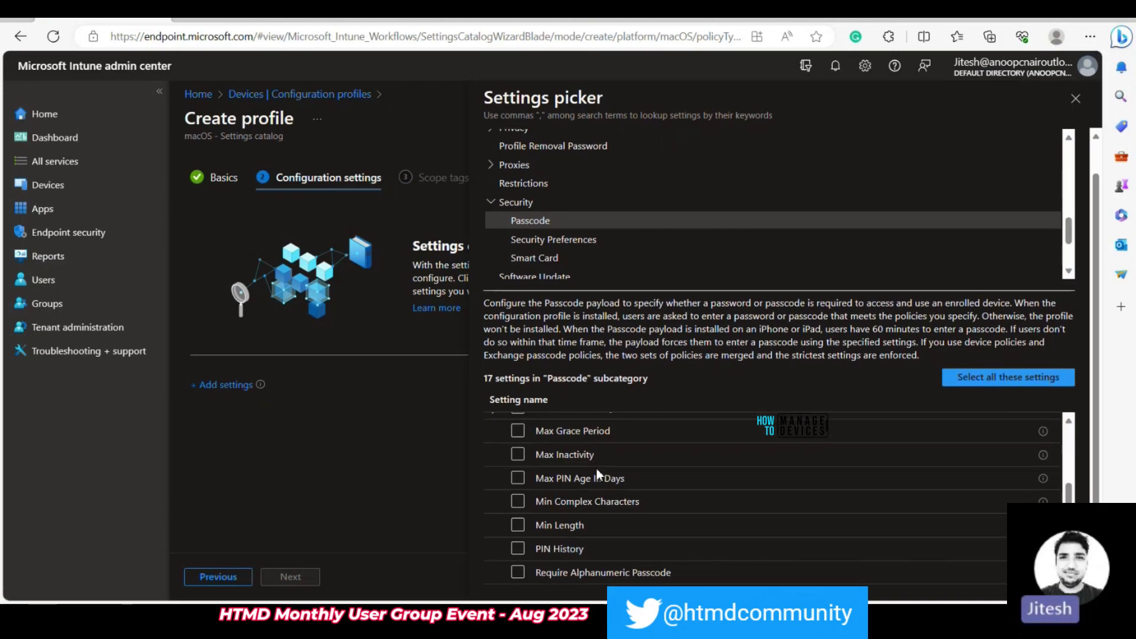
scroll(596, 471, up, 3)
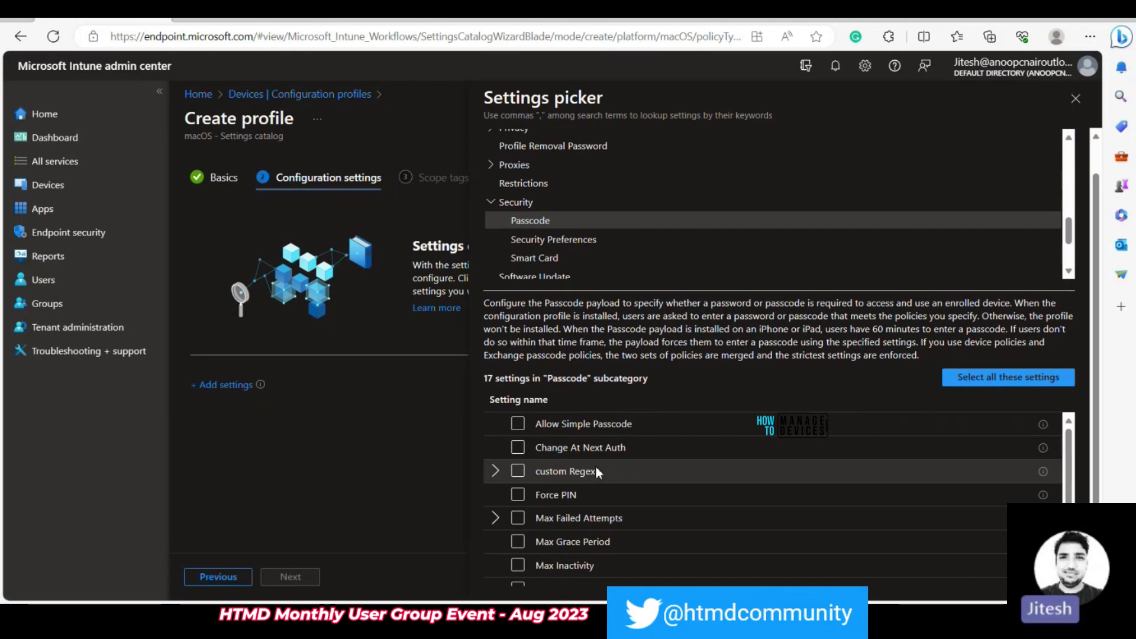
click(1074, 100)
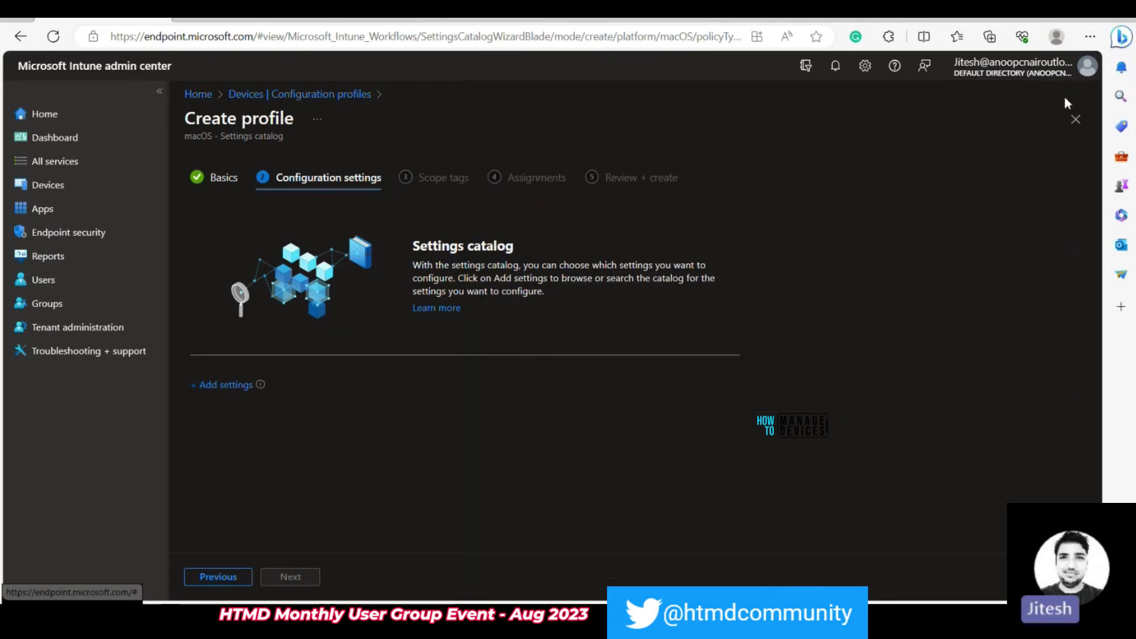
click(293, 96)
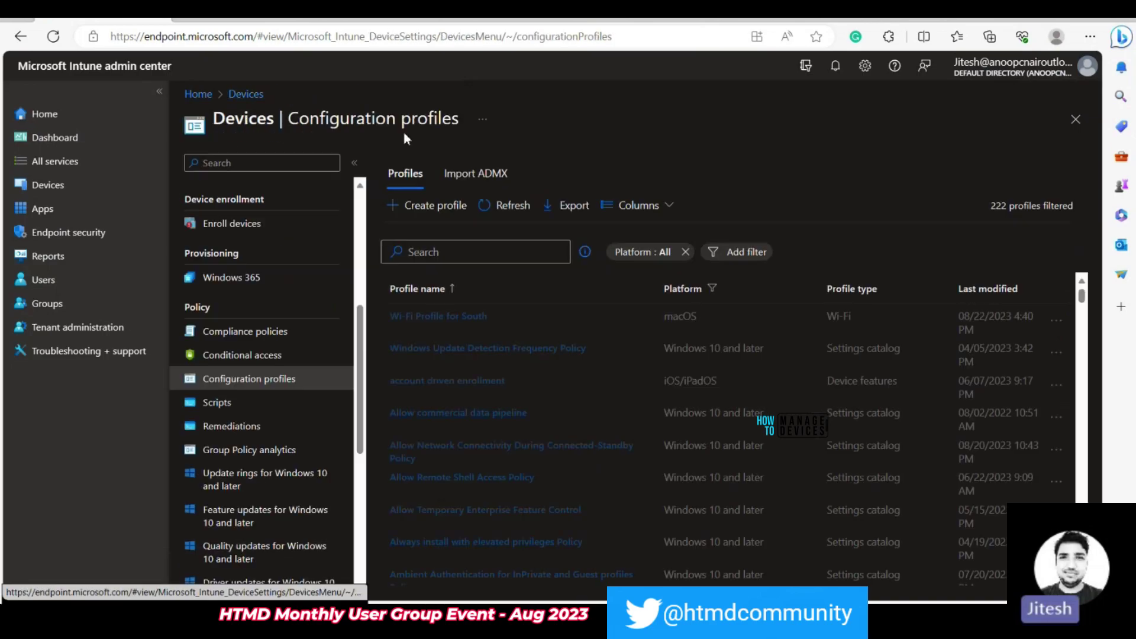
Step: Start a new configuration profile for the Windows 10 and later platform with the Settings catalog profile type
click(439, 207)
click(712, 169)
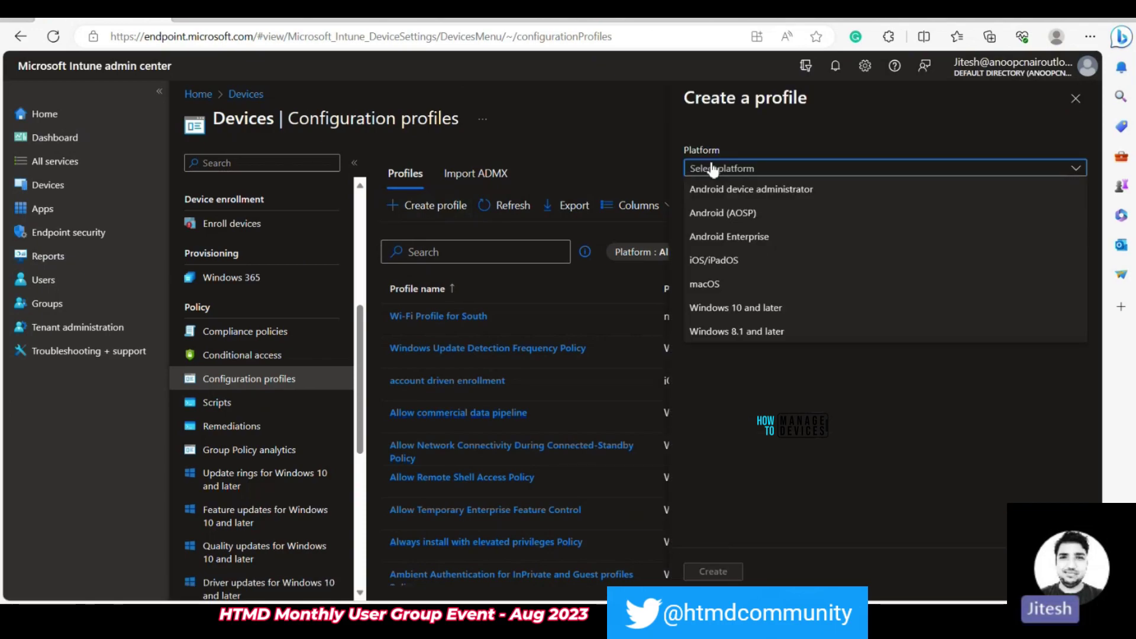
click(765, 309)
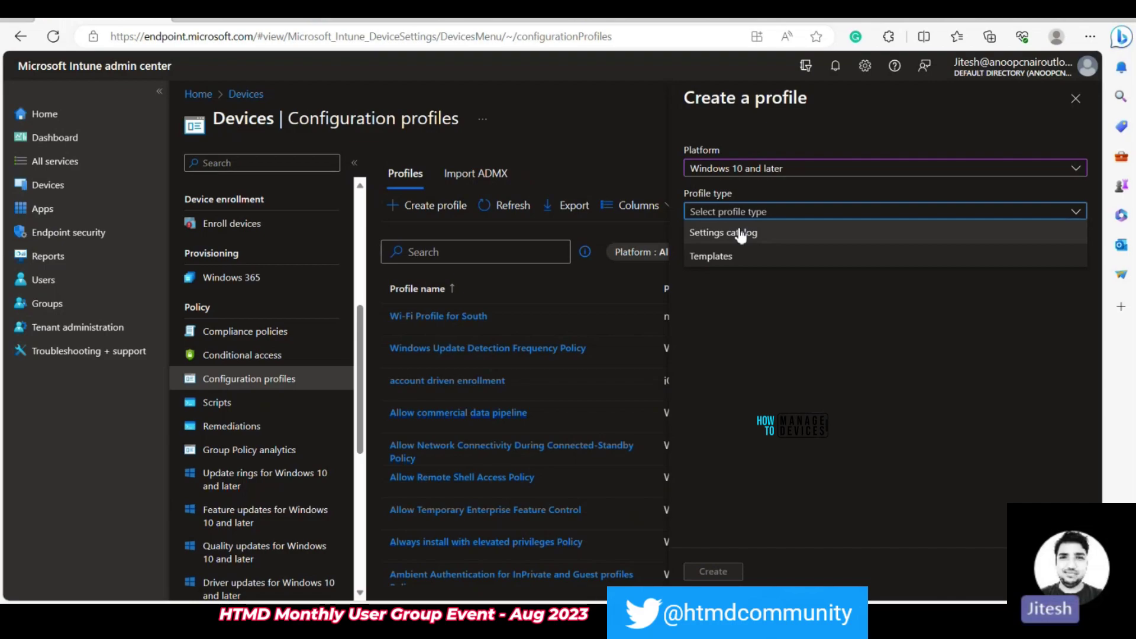
click(740, 233)
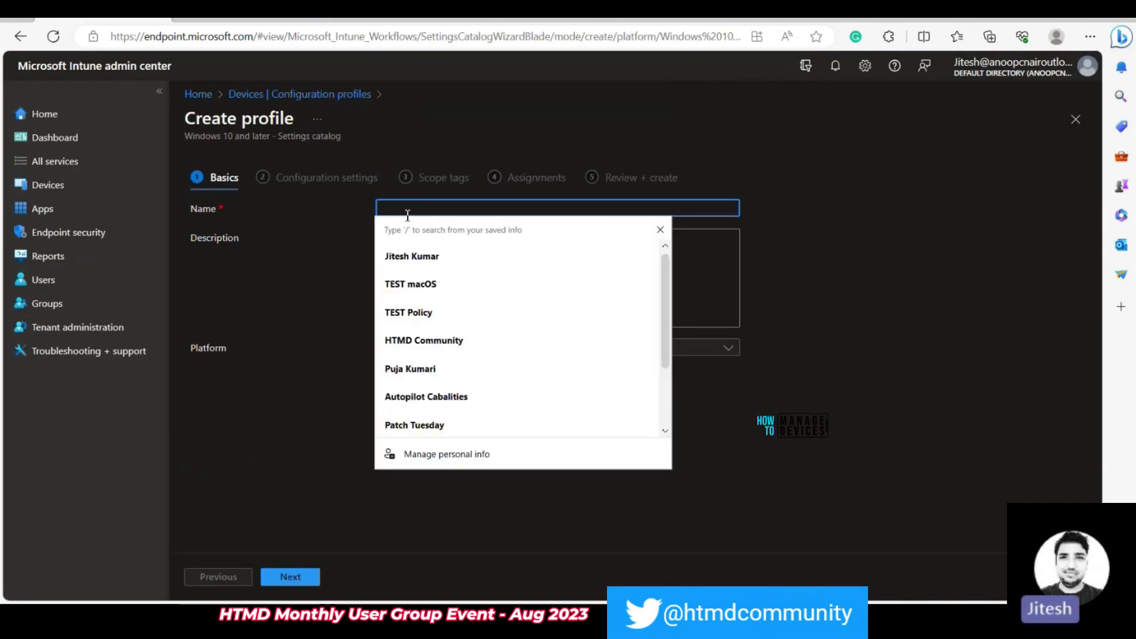
Step: Name the profile "TEST Windows Policy" and continue to its configuration settings
text(TEST)
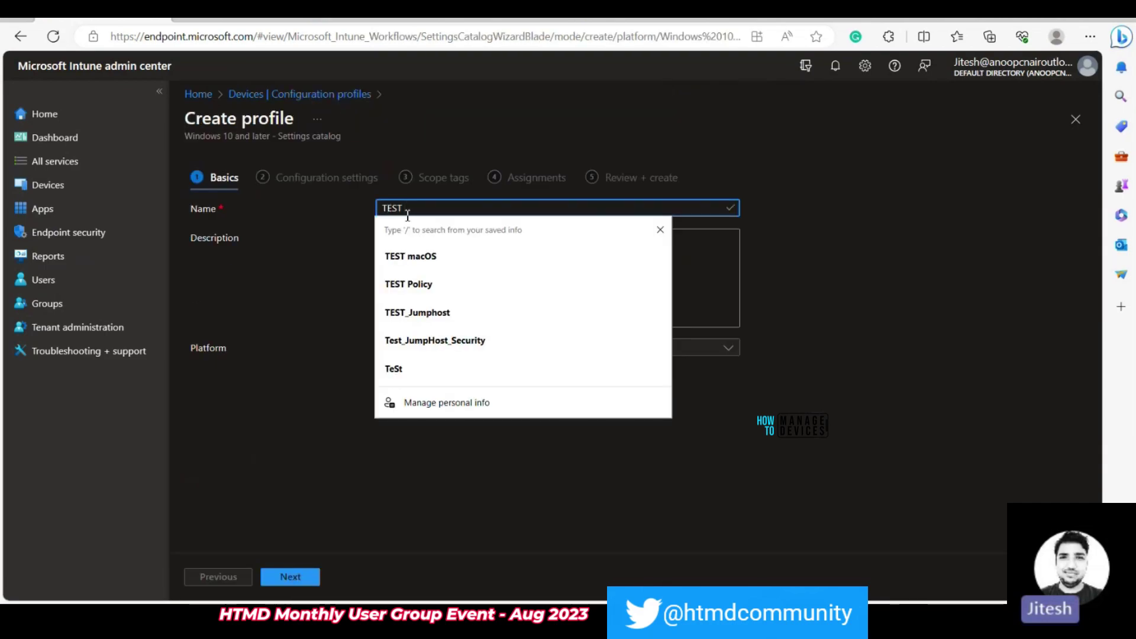
text( Windows 10)
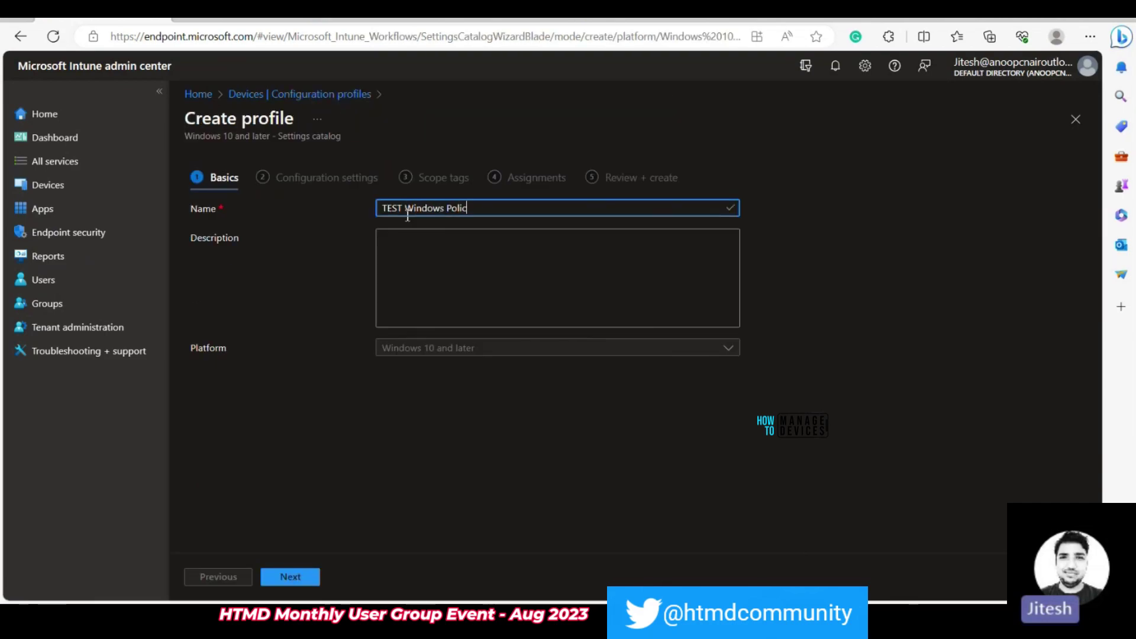
click(290, 577)
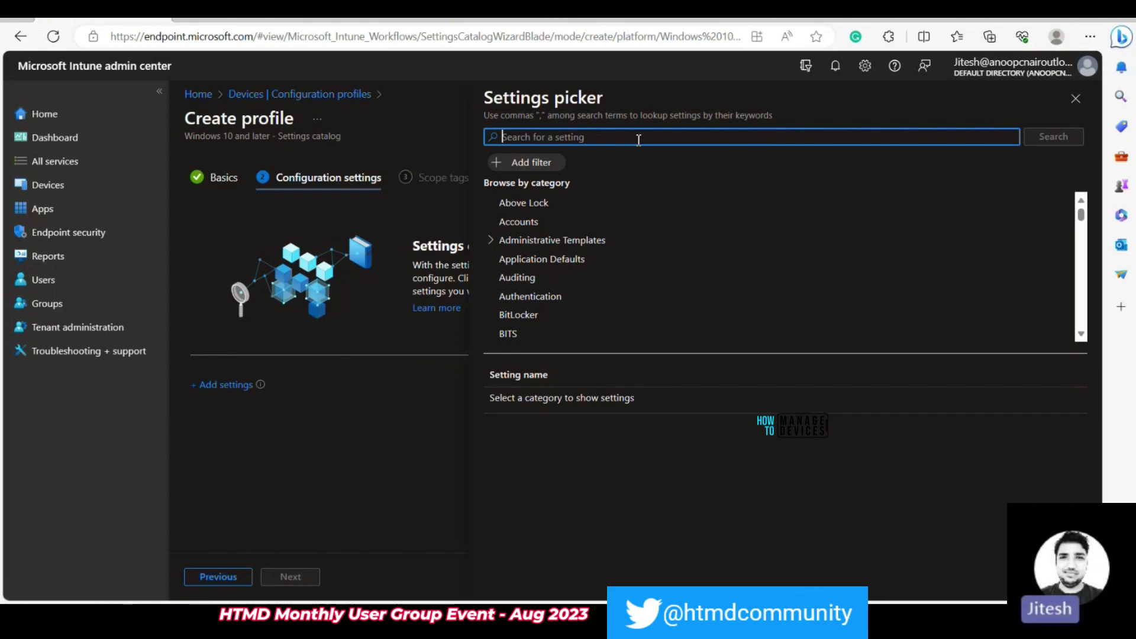
Step: Search the settings picker for "store" and examine the settings under Administrative Templates\Windows Components\Store
text(store)
key(Return)
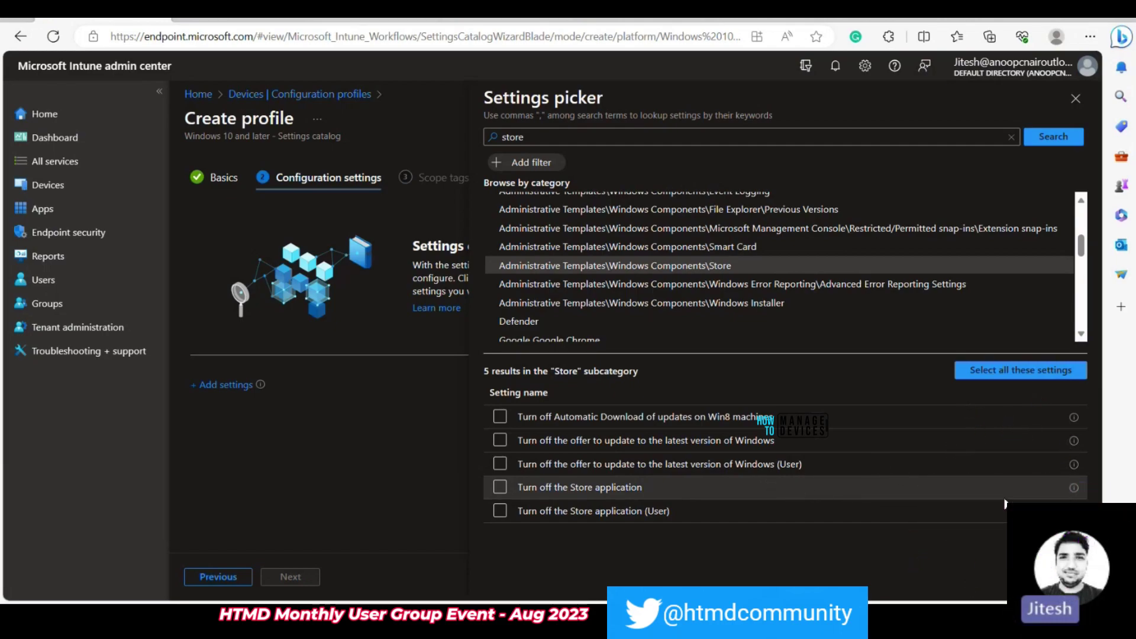
mouse_move(1075, 491)
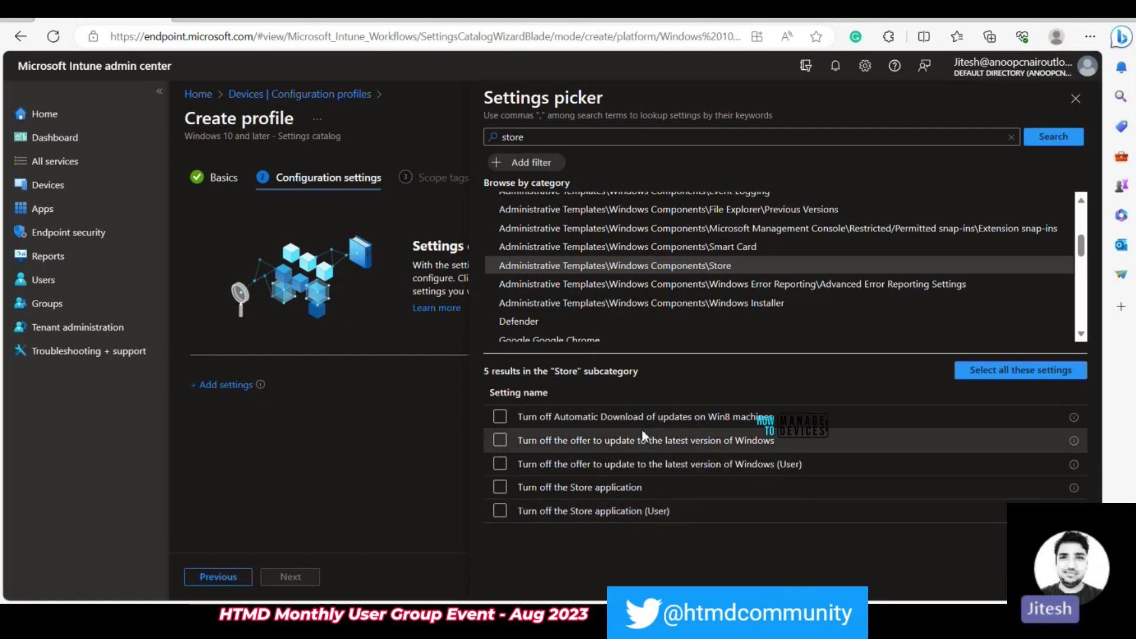
Step: Leave the Windows profile without creating it, discarding the unsaved edits, and go to the Reports overview
click(78, 268)
click(79, 261)
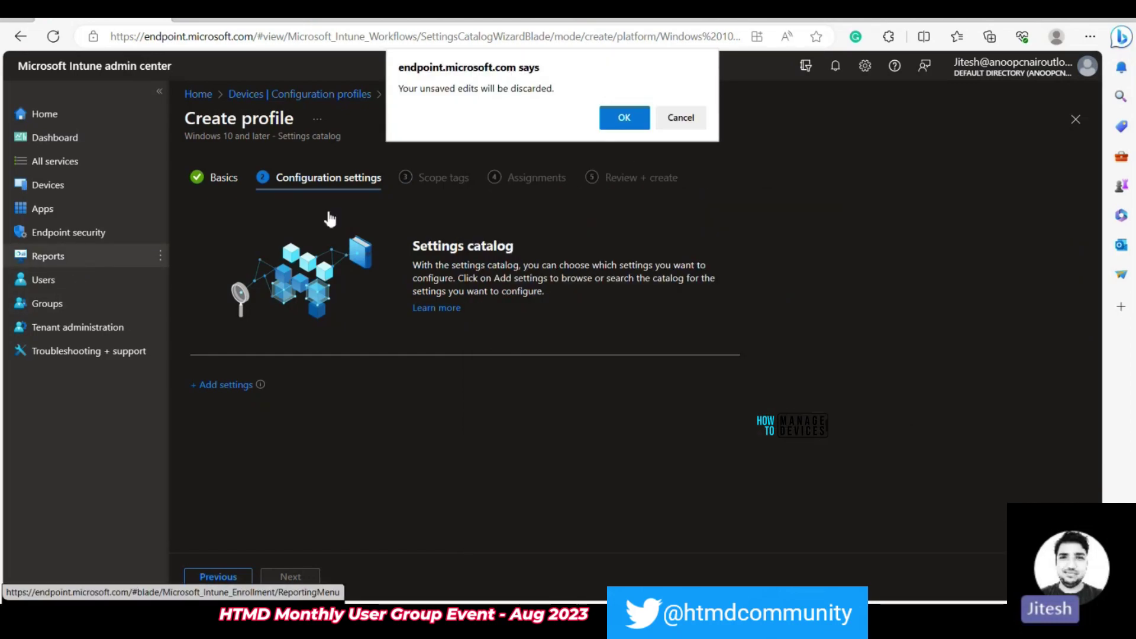
click(625, 117)
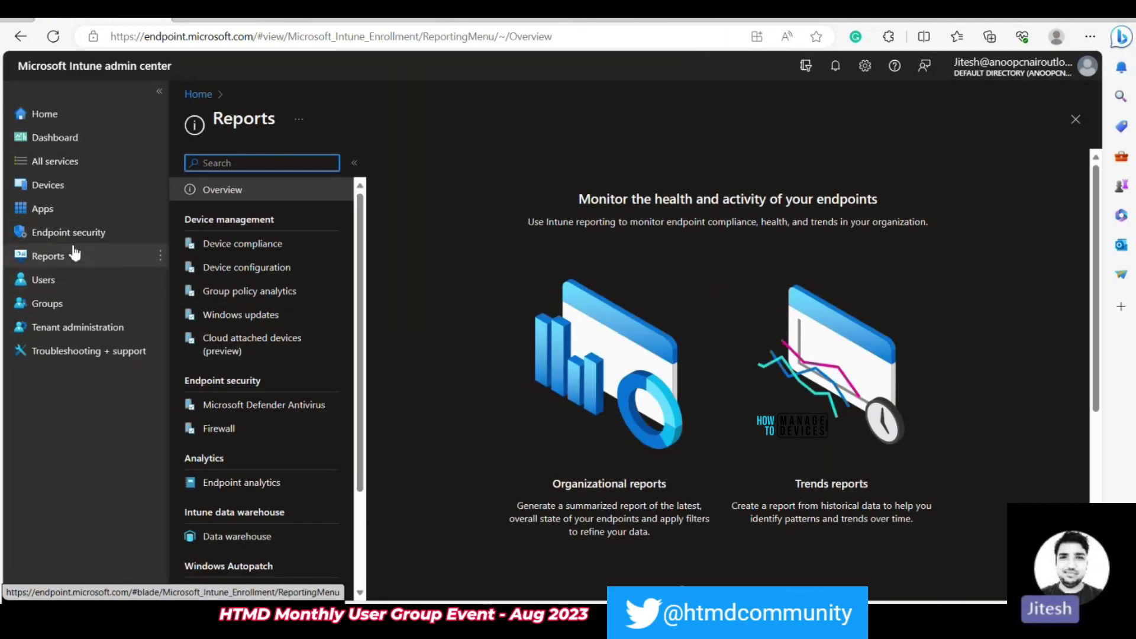
Step: Open the Device compliance report from the device compliance section of the device management reports
click(264, 250)
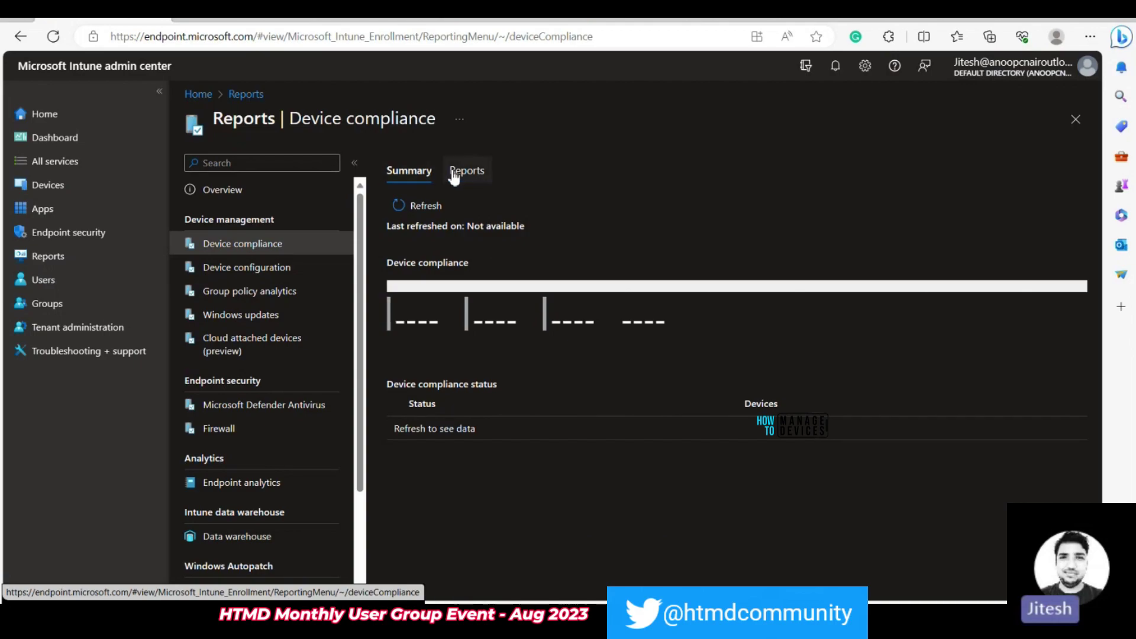
triple_click(411, 227)
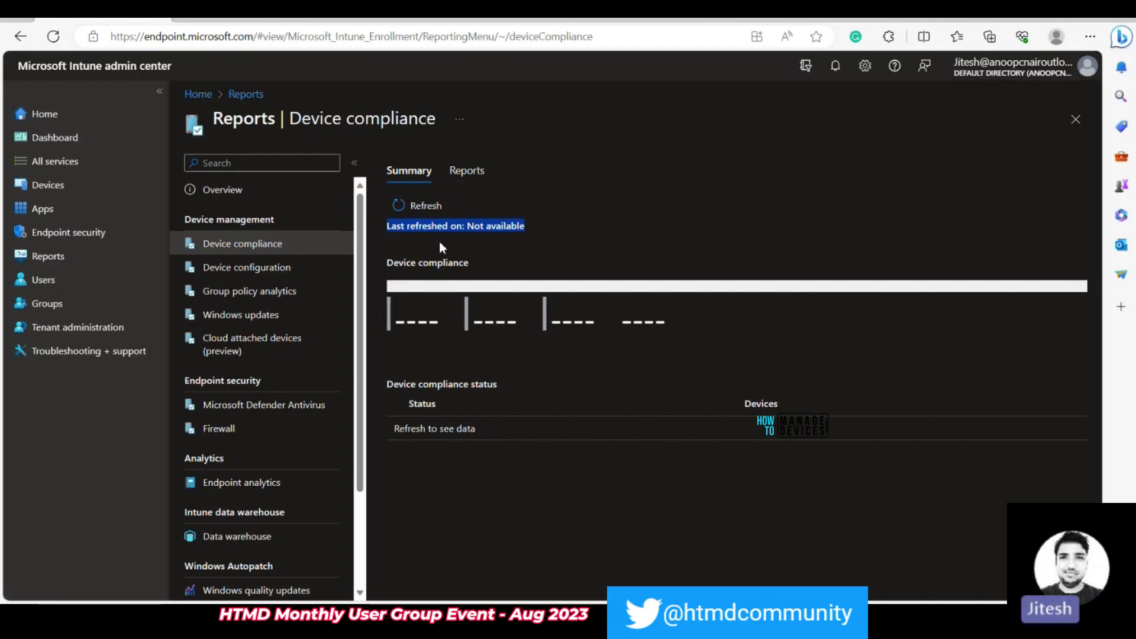
click(463, 171)
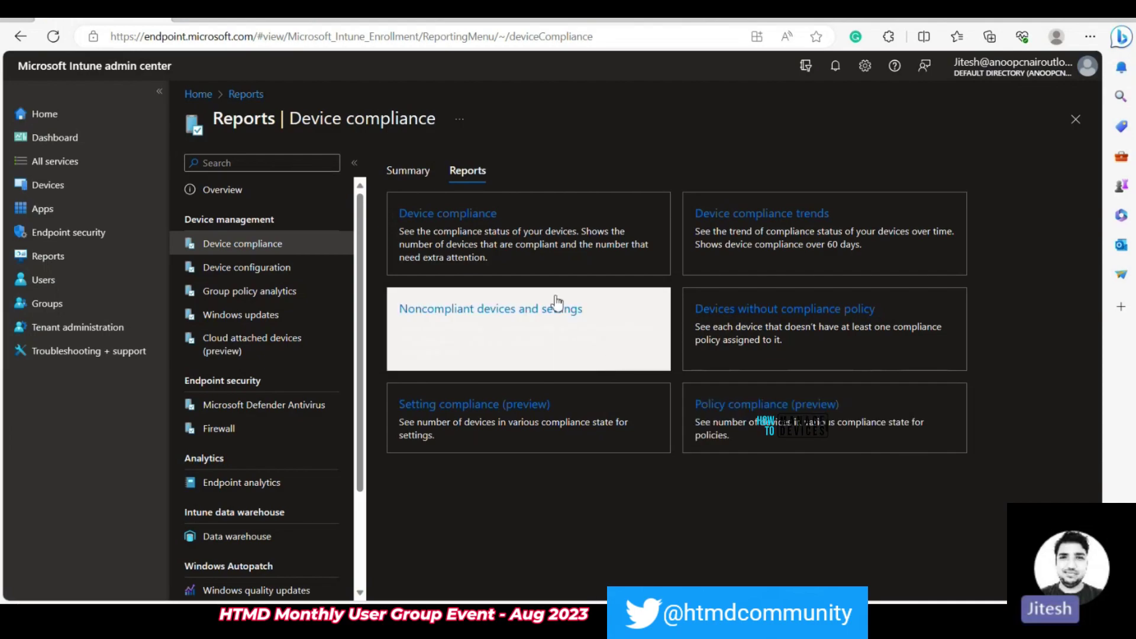
click(500, 225)
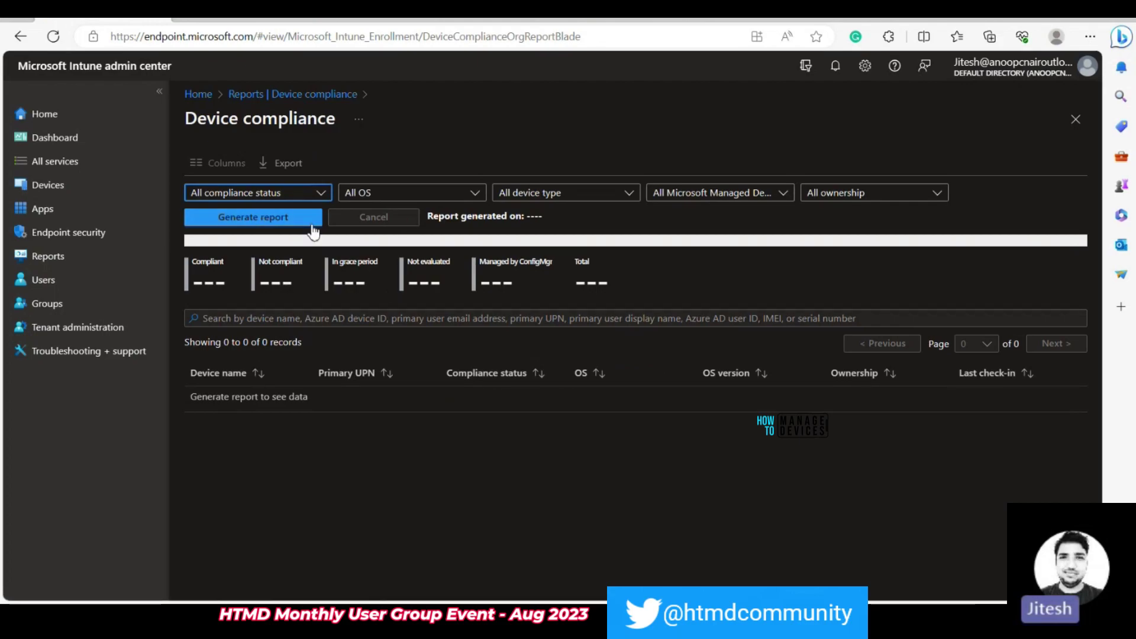
Step: Examine the report's filter options for compliance status, OS, device type, Microsoft Managed Desktop devices and ownership
click(414, 196)
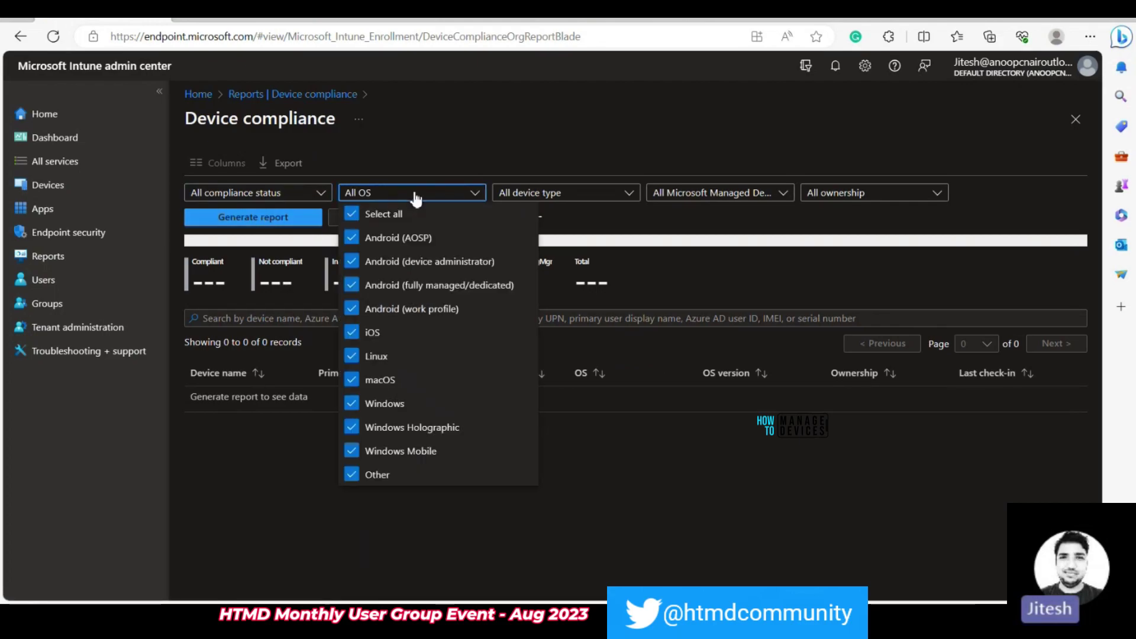
click(419, 197)
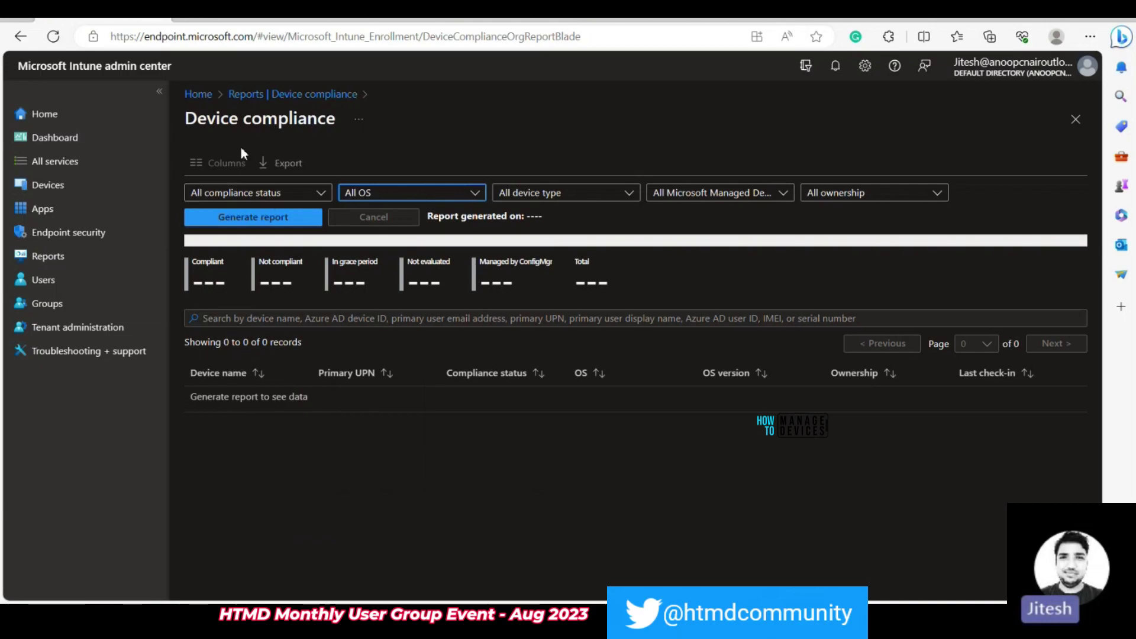
click(260, 193)
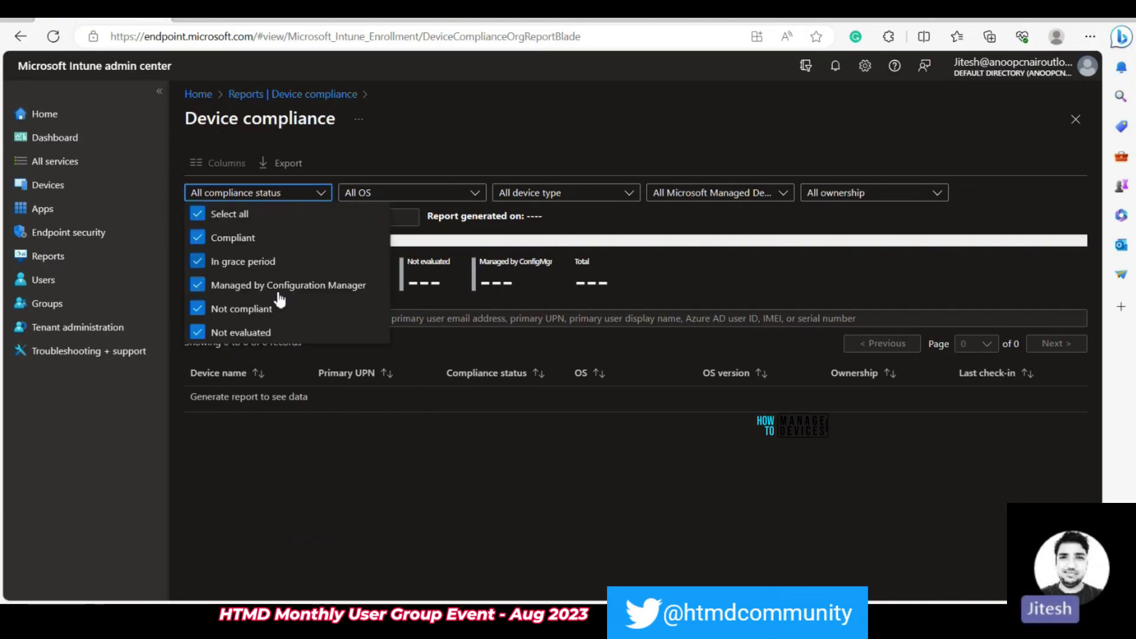
click(414, 196)
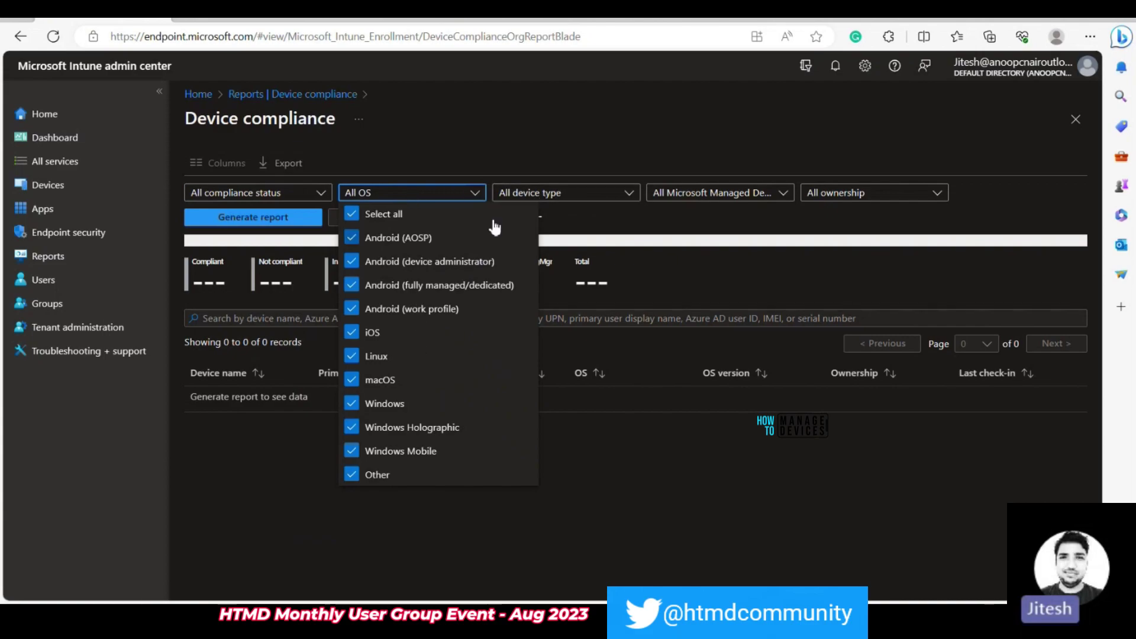
click(618, 192)
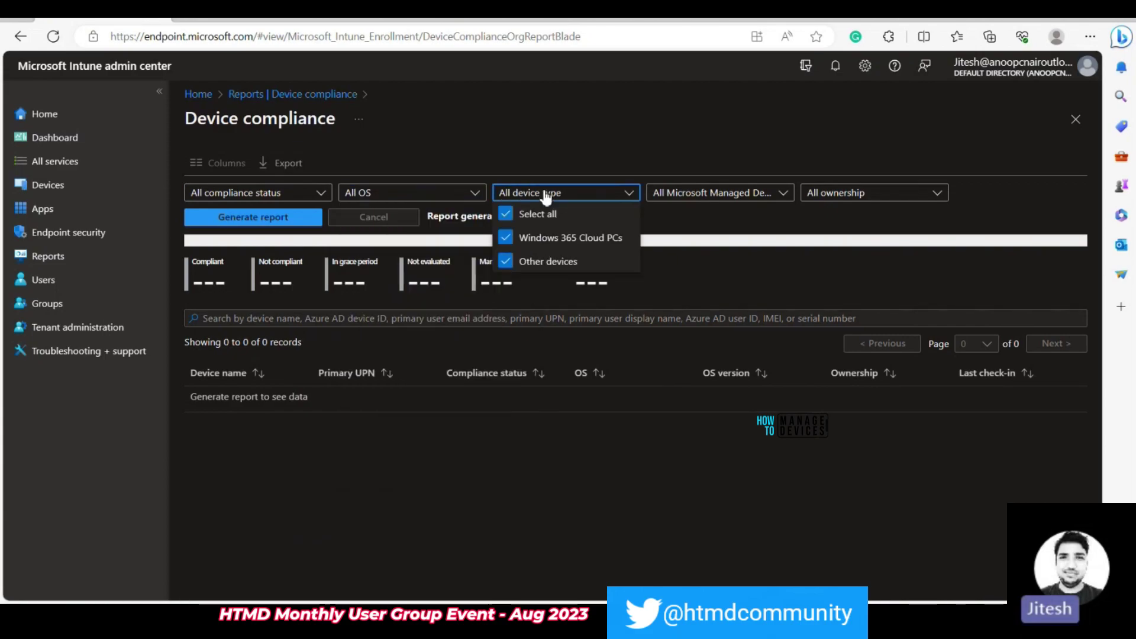
click(691, 195)
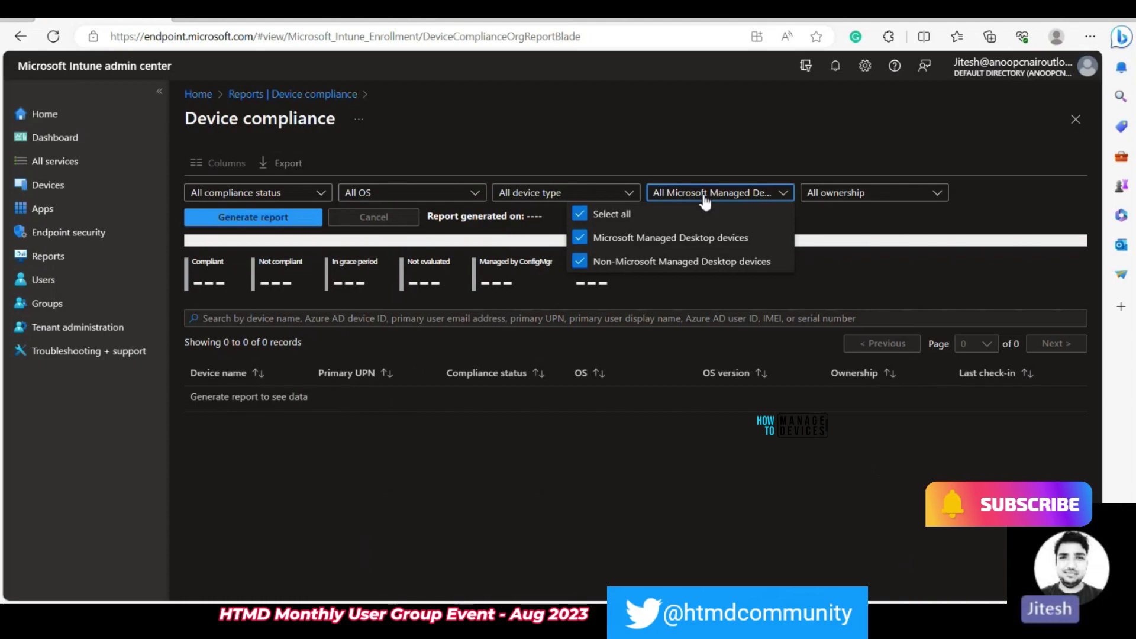
click(850, 194)
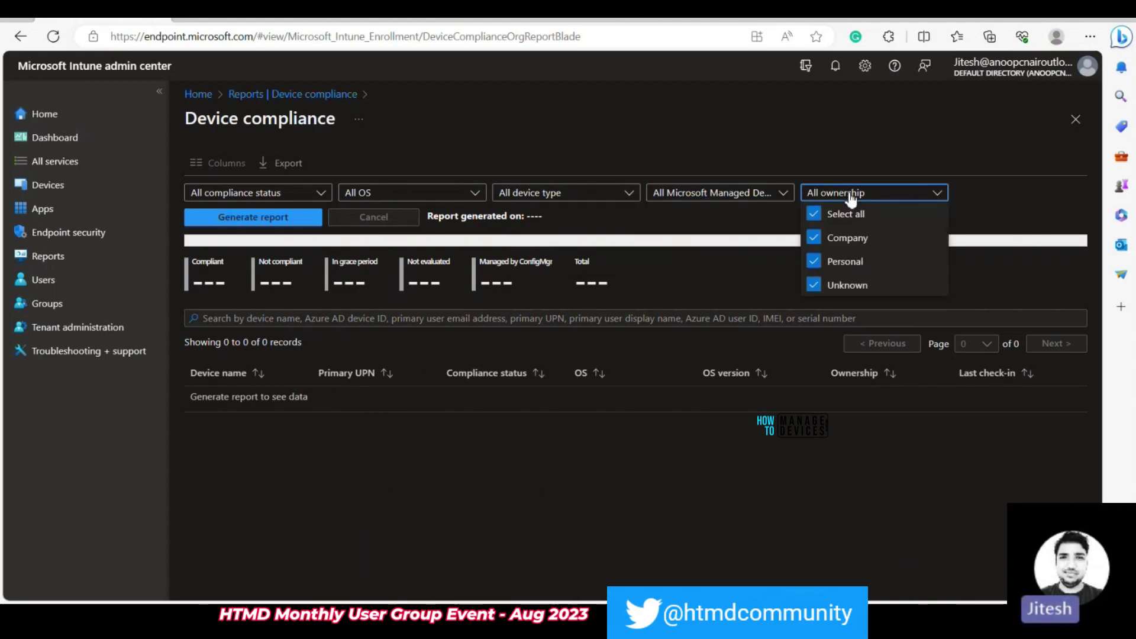
Step: Generate the Device compliance report with all filters included, review its device records, and return to the list of compliance reports
click(278, 215)
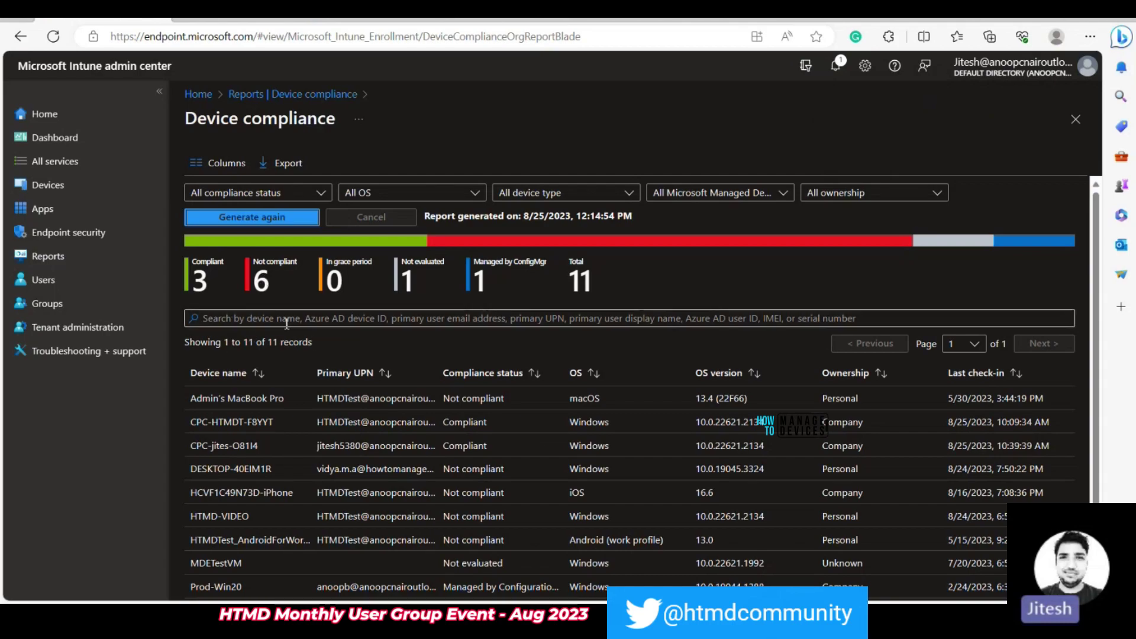
click(472, 319)
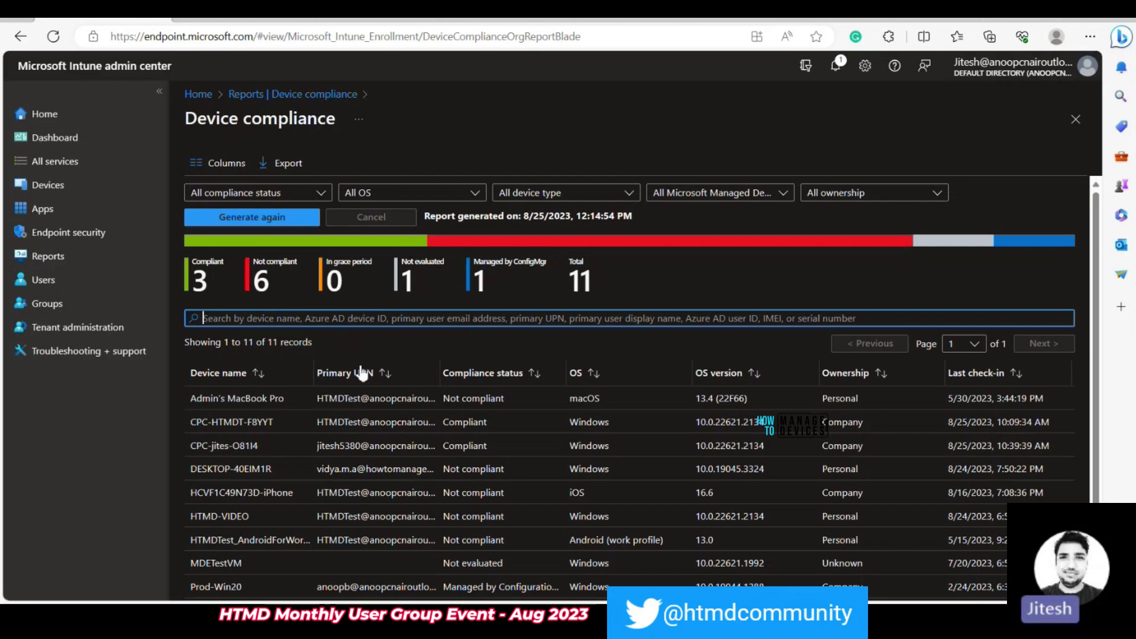
scroll(361, 370, down, 1)
click(258, 92)
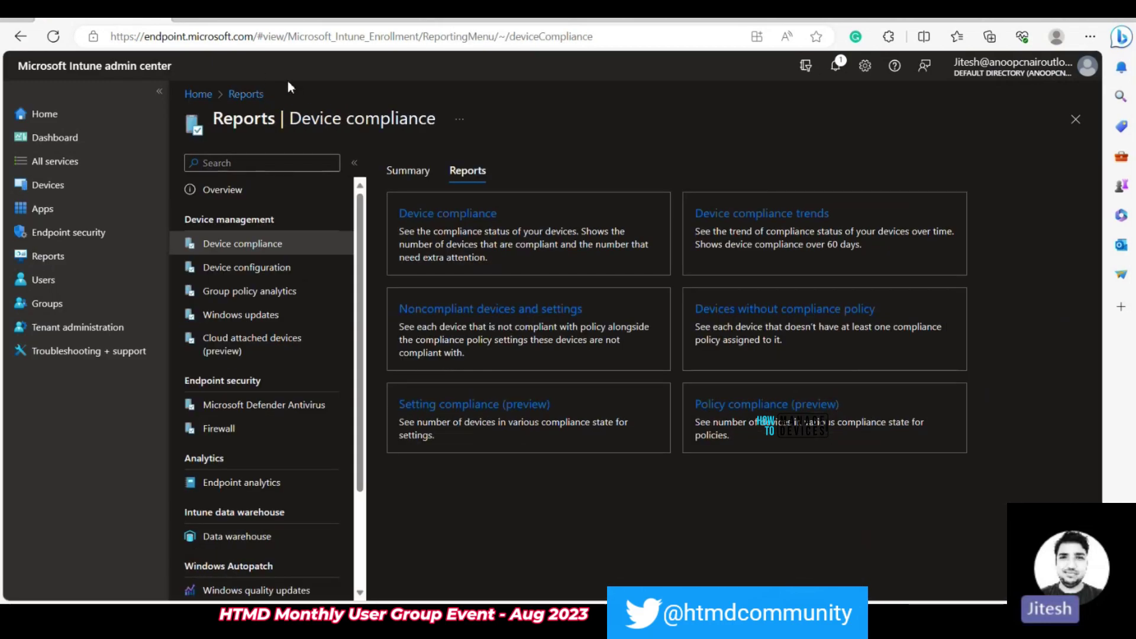